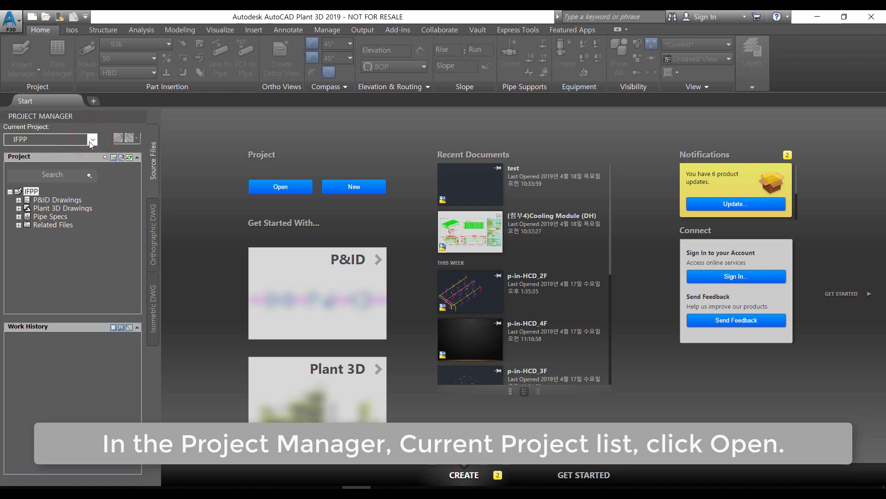
Start opening a project from file and browse the desktop to the AP3D 2018 Dataset_표준 folder
left_click(93, 139)
left_click(65, 152)
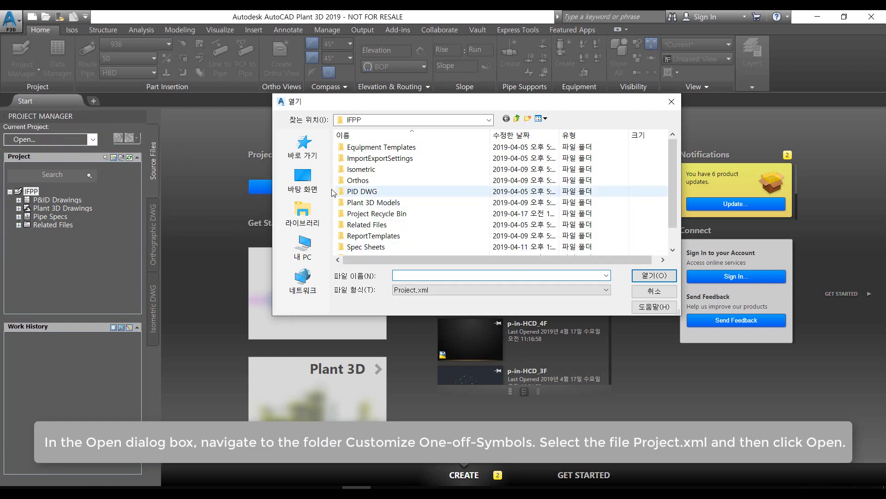
left_click(305, 248)
left_click(310, 181)
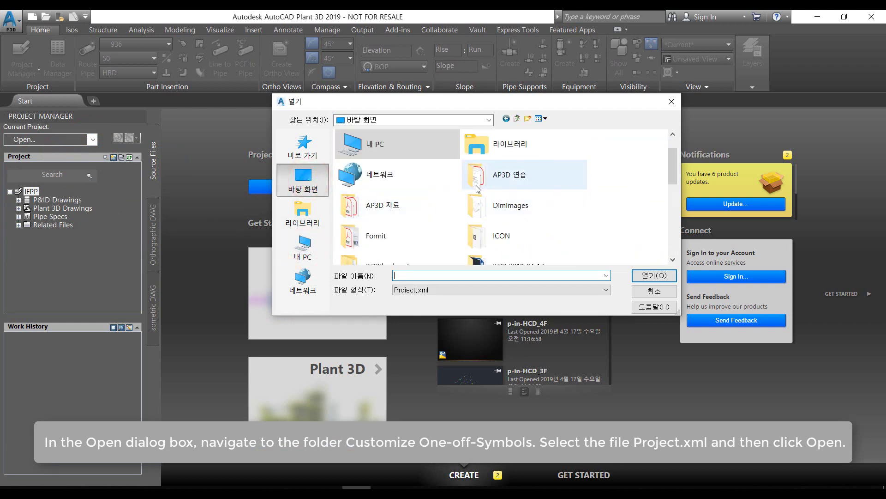
left_click(471, 189)
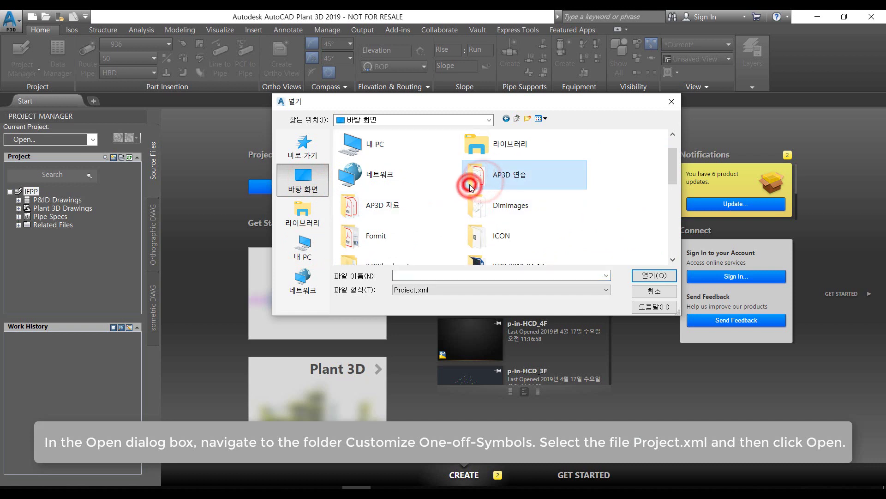
double_click(470, 187)
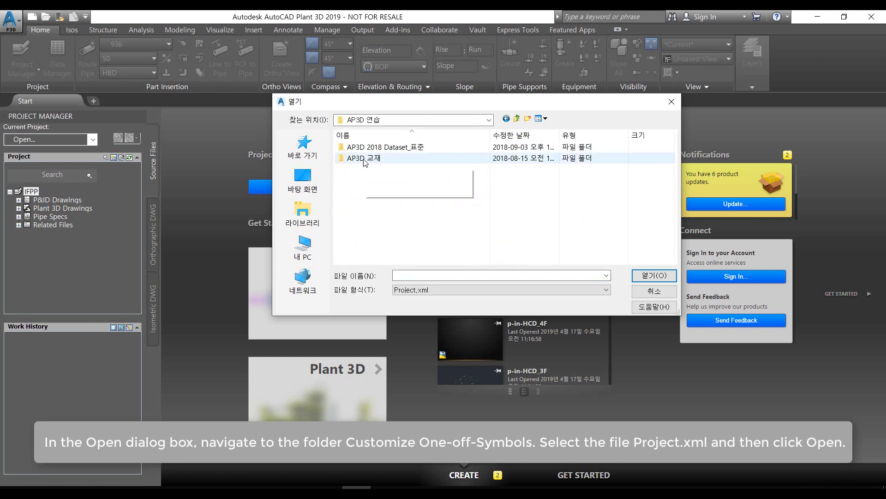
left_click(425, 147)
double_click(425, 146)
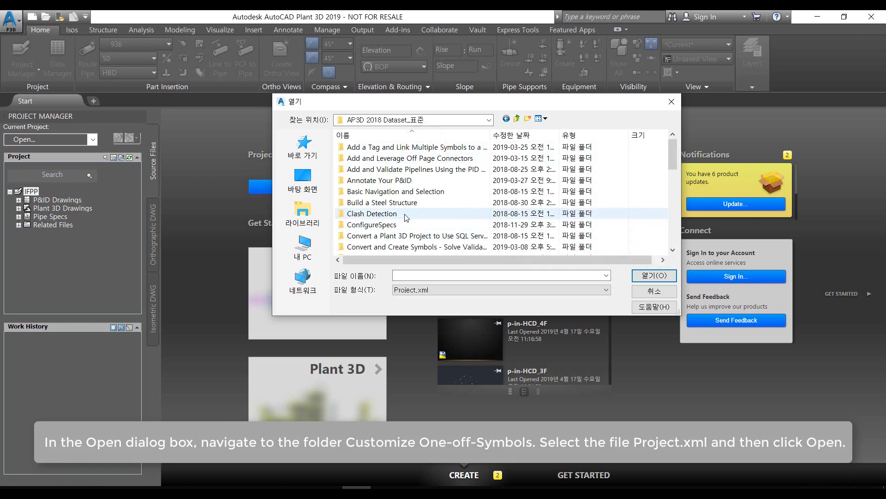
Load Project.xml from the Customize One-off Symbols folder
scroll(392, 196, "down", 4)
scroll(392, 193, "up", 1)
left_click(393, 193)
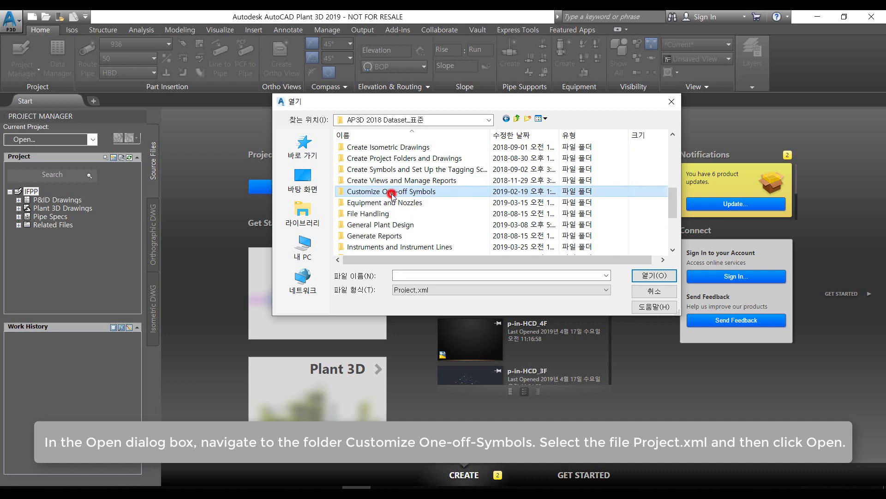
double_click(409, 192)
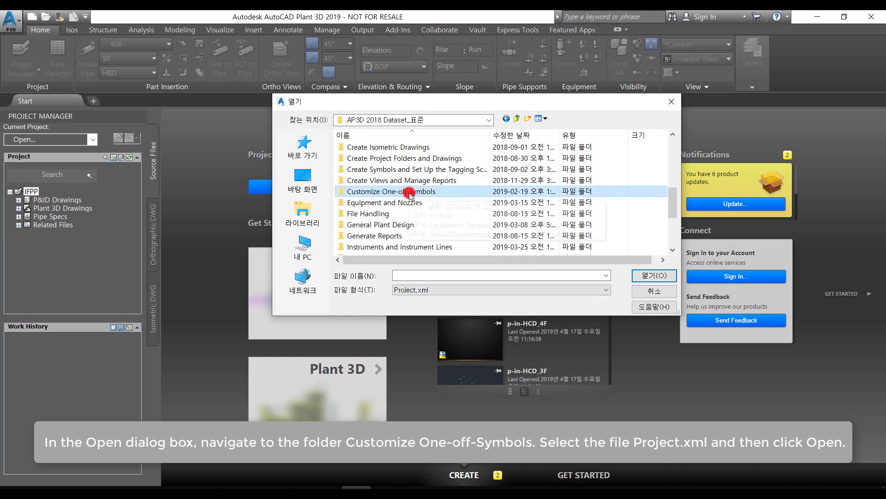
scroll(411, 231, "down", 2)
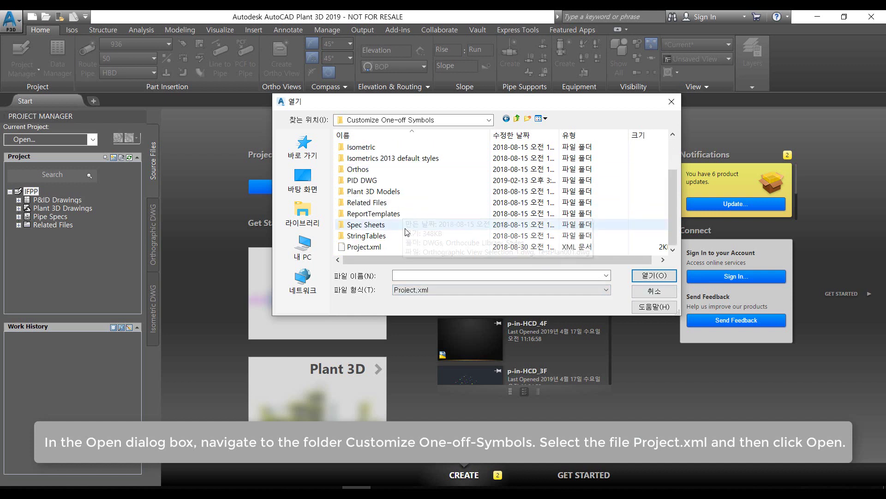
left_click(382, 249)
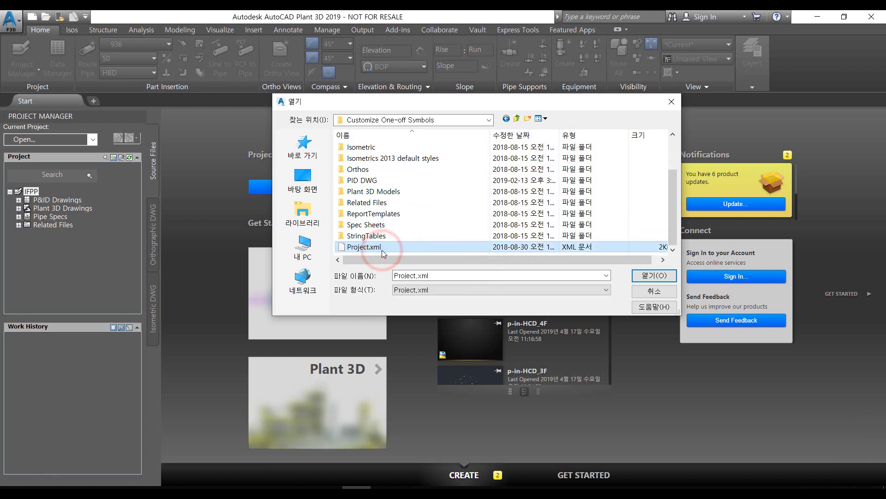
left_click(639, 275)
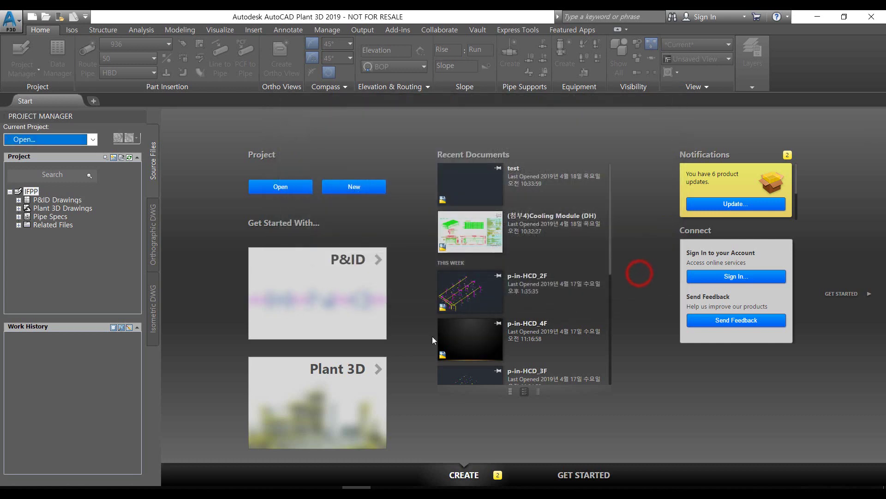
Open PID002 from the P&ID Drawings list and pan to the empty area above E-100
left_click(18, 209)
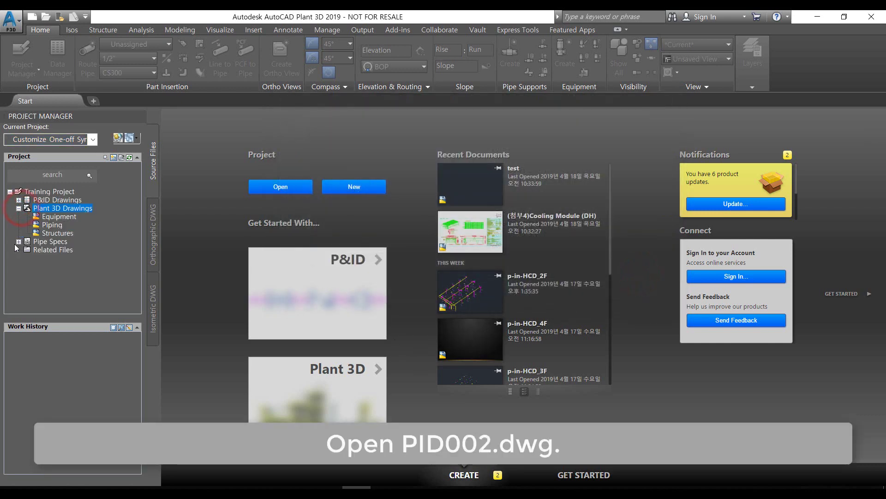
left_click(18, 208)
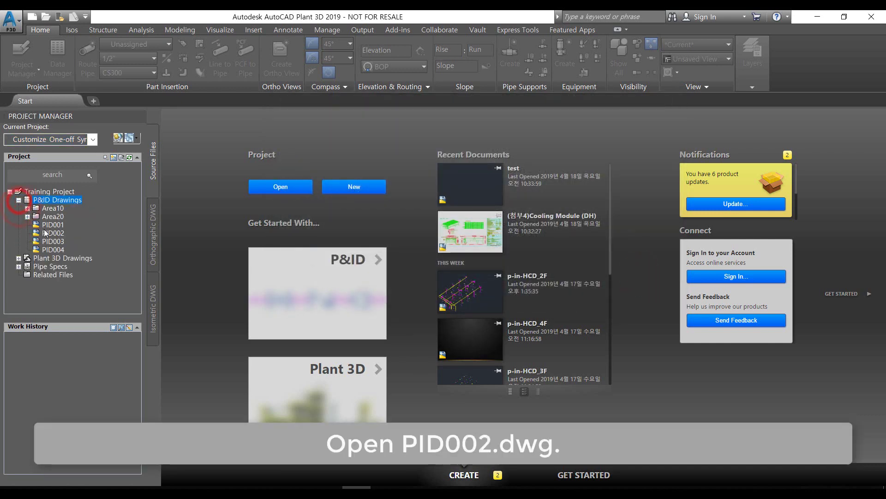
double_click(46, 236)
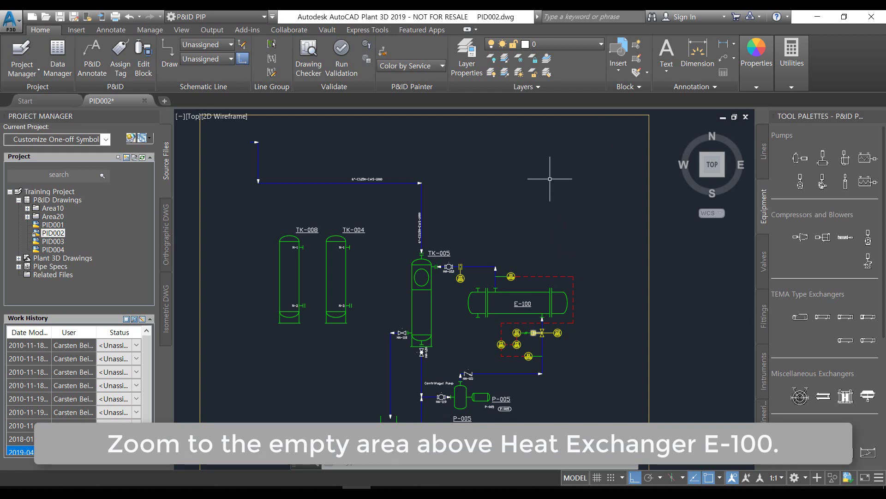
scroll(550, 179, "up", 5)
mouse_move(548, 317)
middle_mouse_down()
mouse_move(493, 145)
mouse_move(529, 228)
middle_mouse_up()
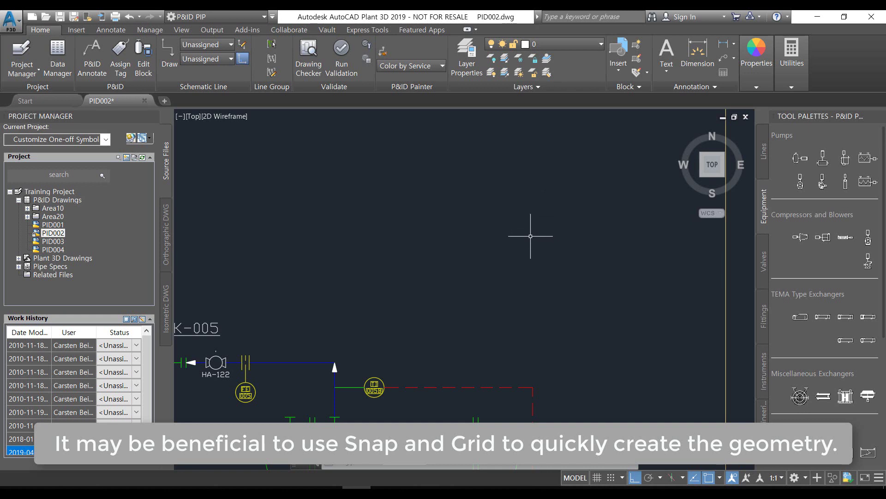
Draw a square rectangle with REC above heat exchanger E-100, toggling Ortho between corners
key("F8")
type("rec")
key("Return")
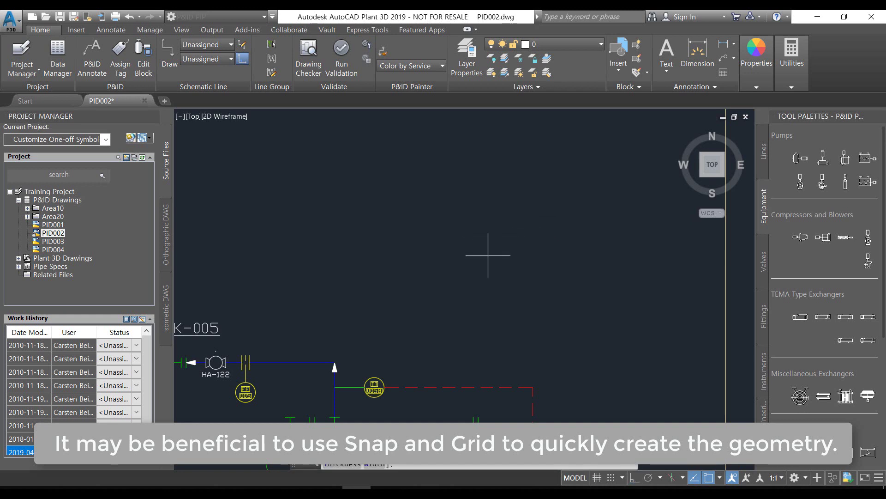
left_click(488, 262)
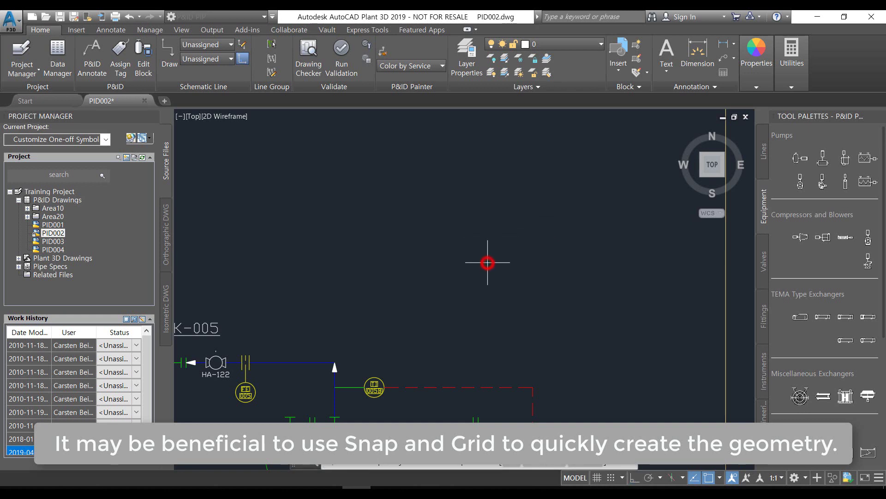
key("F8")
left_click(406, 339)
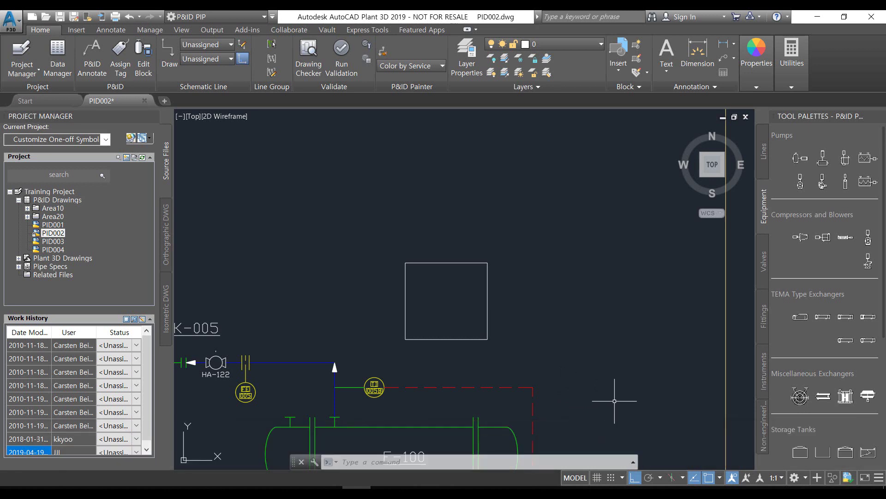
type("L")
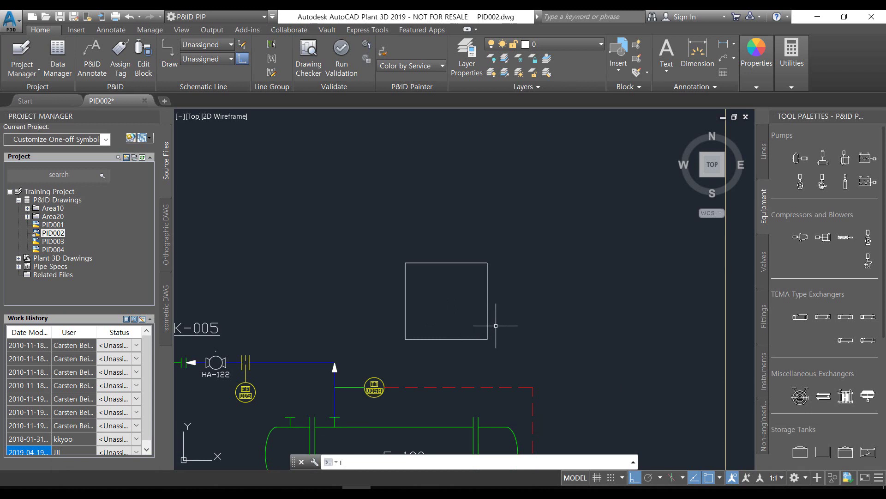
Draw a horizontal divider line across the middle of the square
type("L")
key("Return")
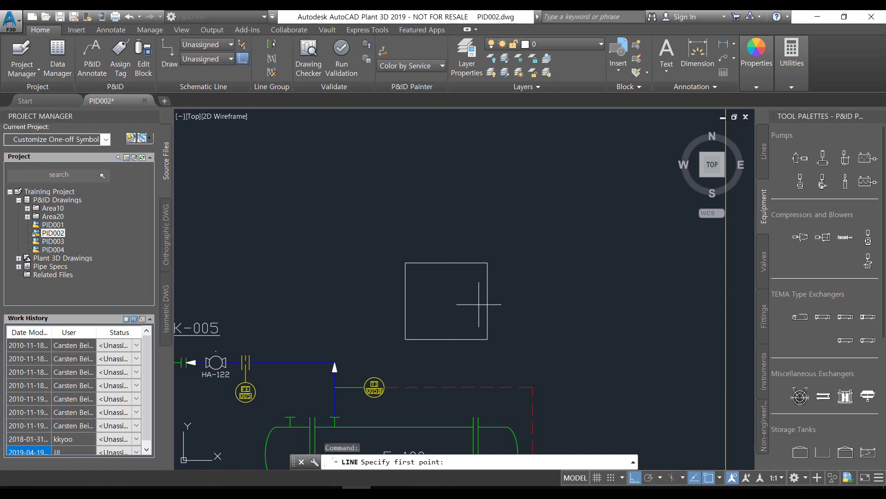
left_click(487, 318)
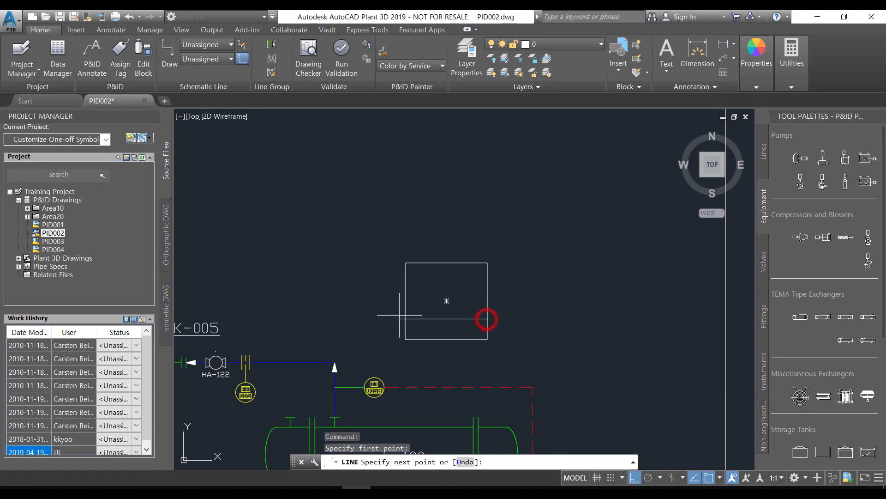
left_click(405, 318)
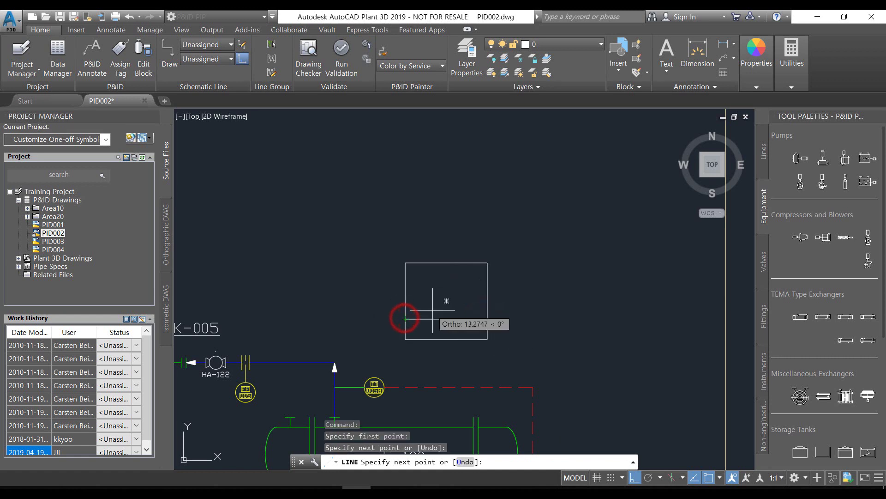
key("Escape")
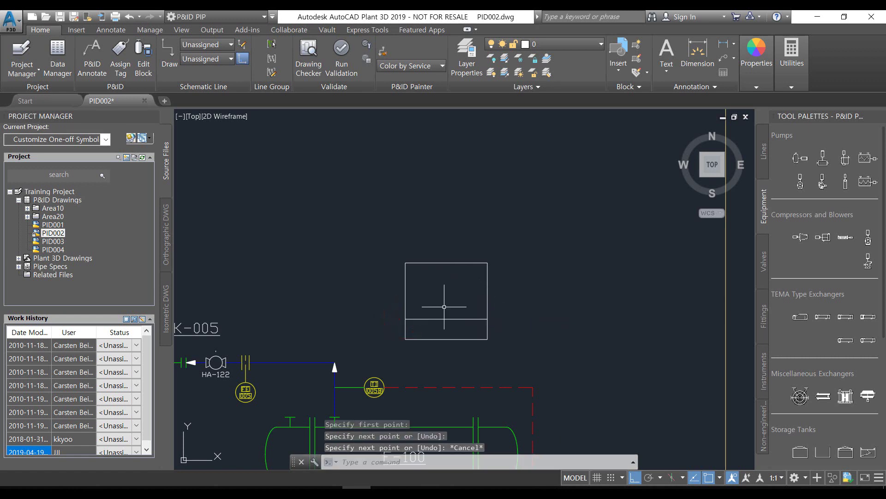
type("L")
Draw a stepped half-notch line from the square's right edge toward the centre
key("space")
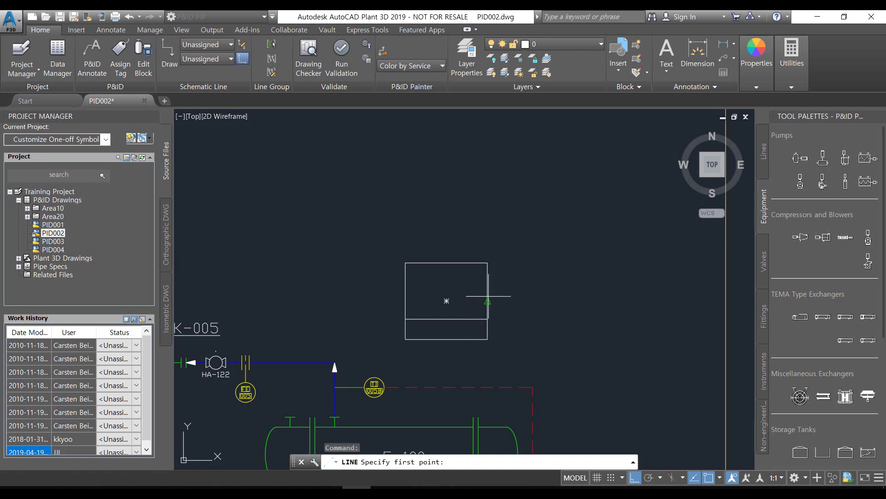
left_click(488, 297)
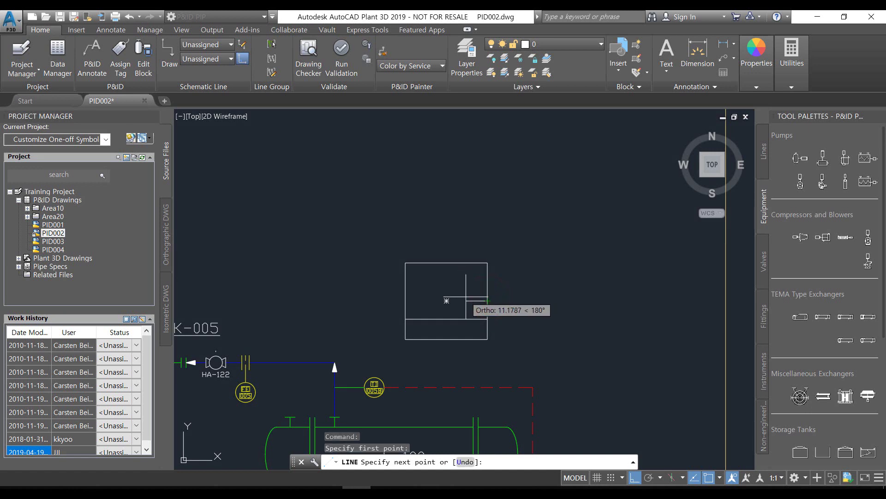
left_click(468, 299)
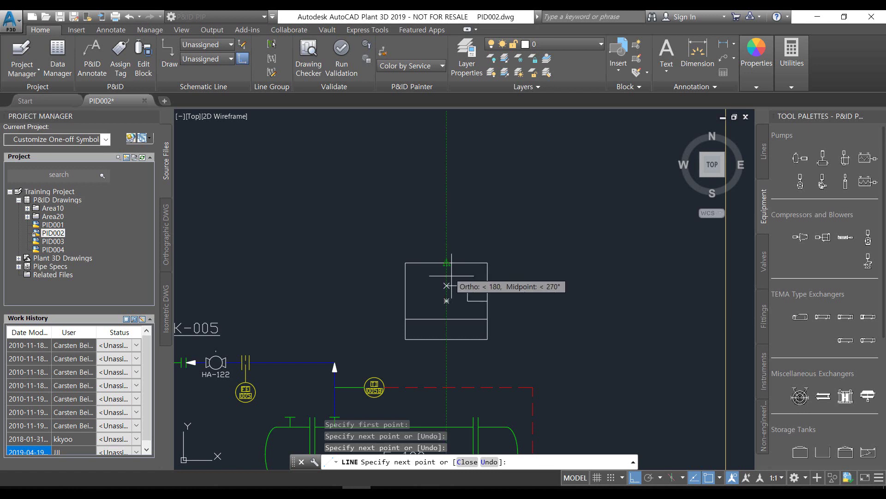
left_click(446, 287)
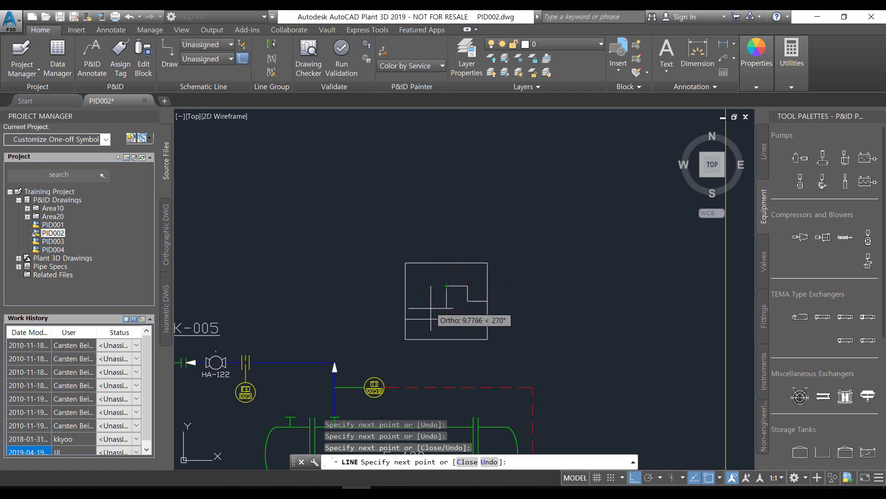
key("Escape")
key("Escape")
scroll(449, 312, "up", 2)
Mirror the three-piece stepped line about the vertical centre axis, keeping the original
left_click(479, 307)
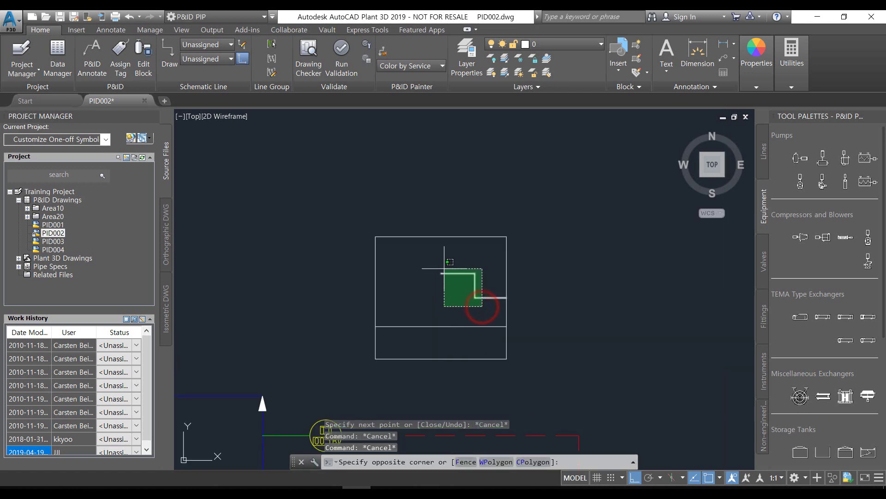
left_click(450, 267)
key("Escape")
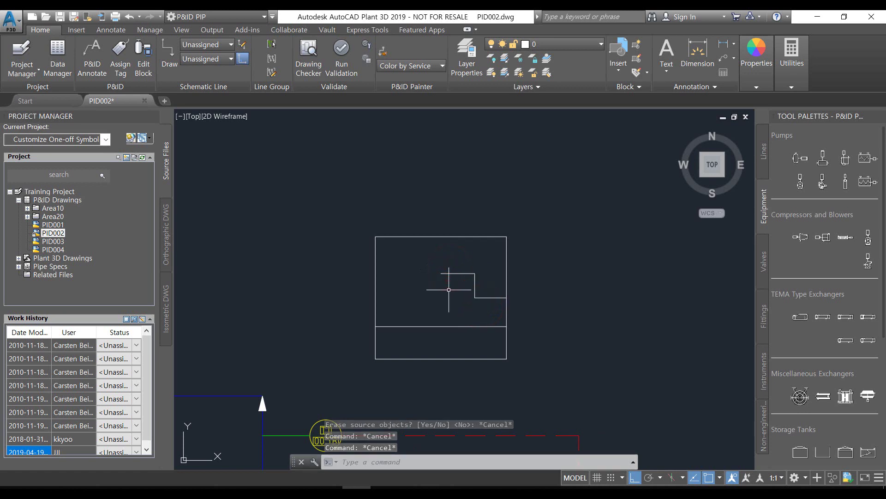
key("Return")
left_click(482, 302)
left_click(455, 266)
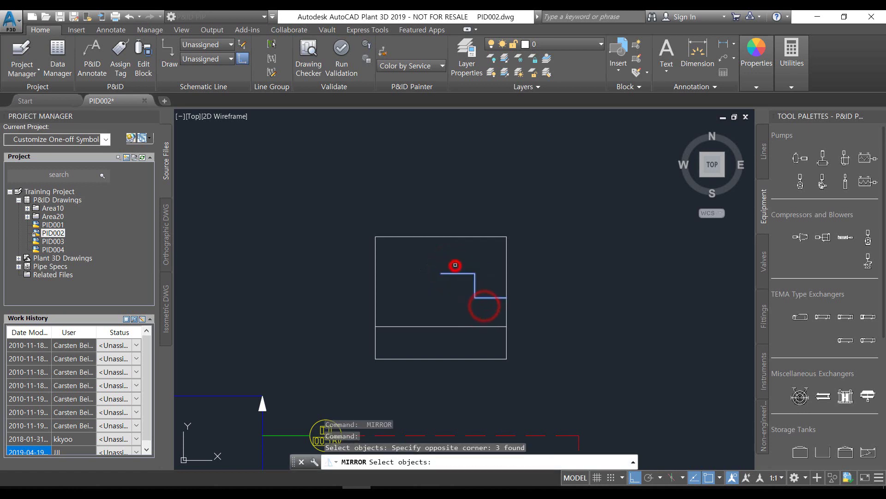
key("Return")
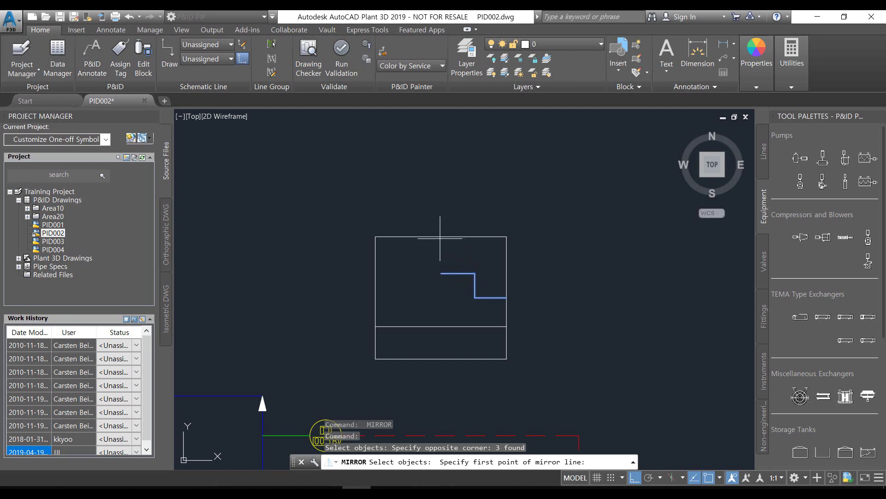
left_click(438, 234)
left_click(439, 298)
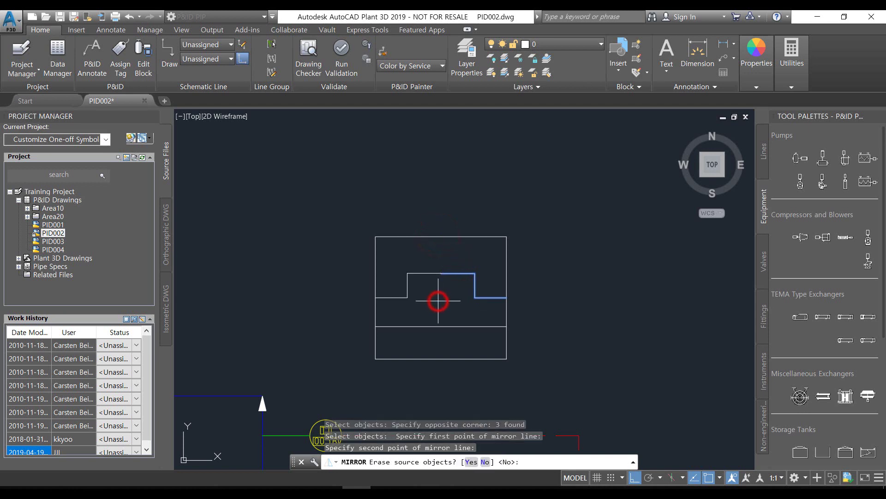
key("Return")
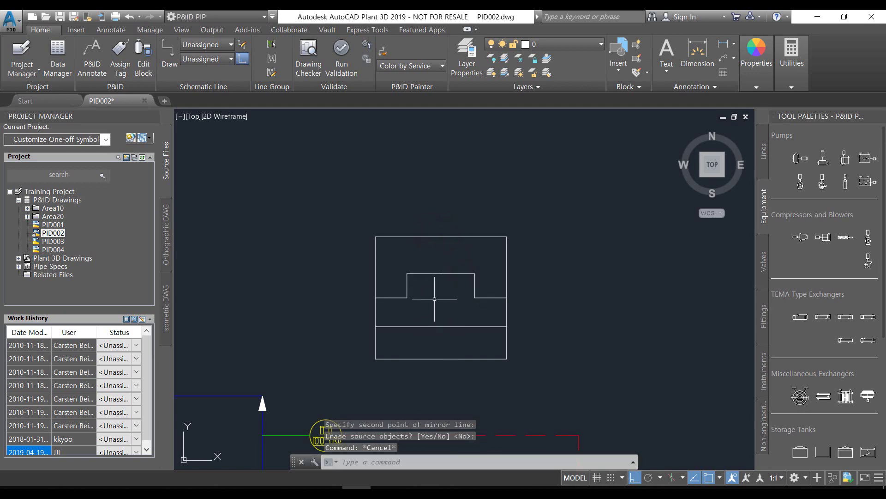
Recentre the view on the sketch and begin a circle in the lower band
middle_click_drag(440, 342, 412, 291)
type("c")
key("Return")
Draw a small circle in the lower band of the sketch and select it
left_click(414, 291)
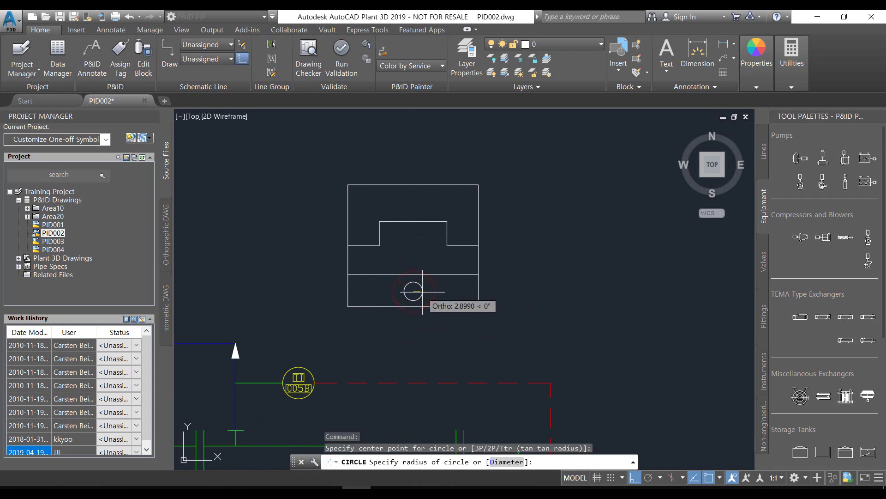
left_click(422, 291)
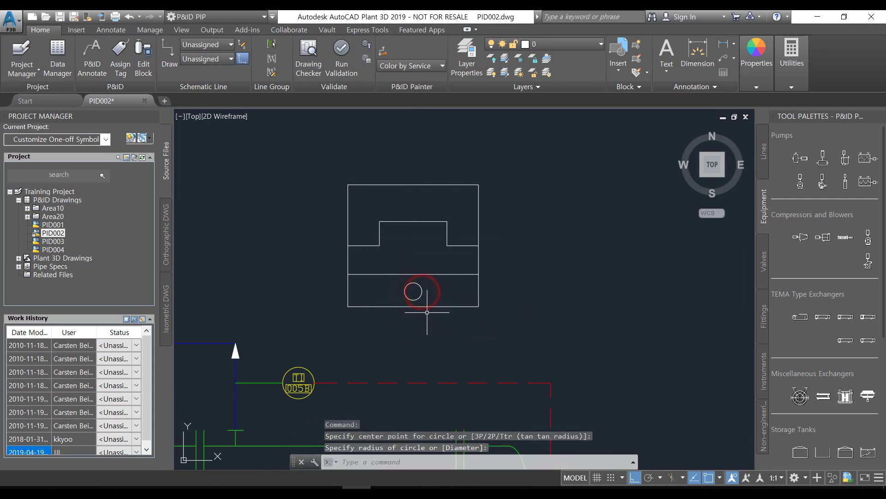
scroll(424, 304, "up", 2)
key("Escape")
key("Escape")
key("Escape")
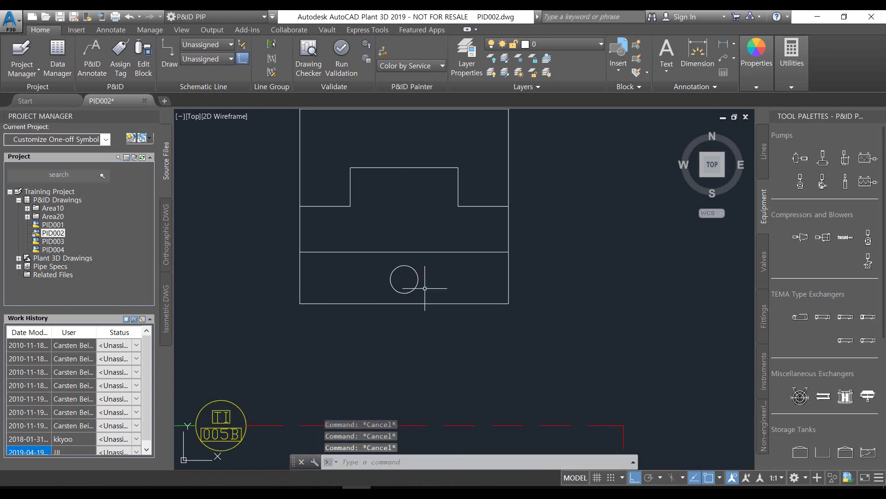
left_click_drag(425, 288, 423, 286)
middle_click_drag(399, 301, 376, 357)
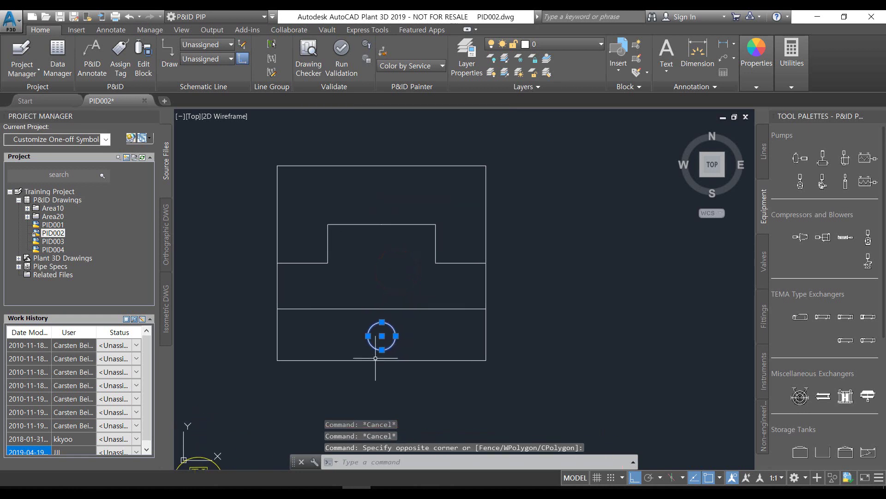
Copy the circle 12.5 units to the right and to the left
type("co")
key("Return")
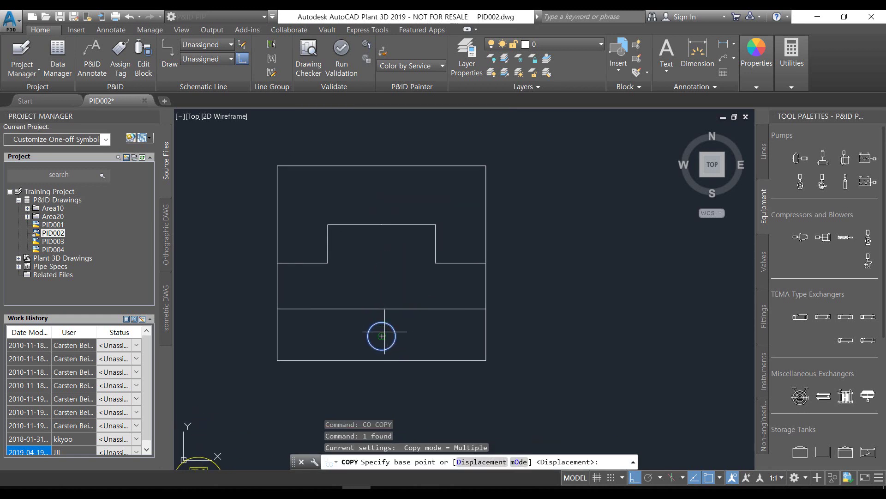
left_click(382, 335)
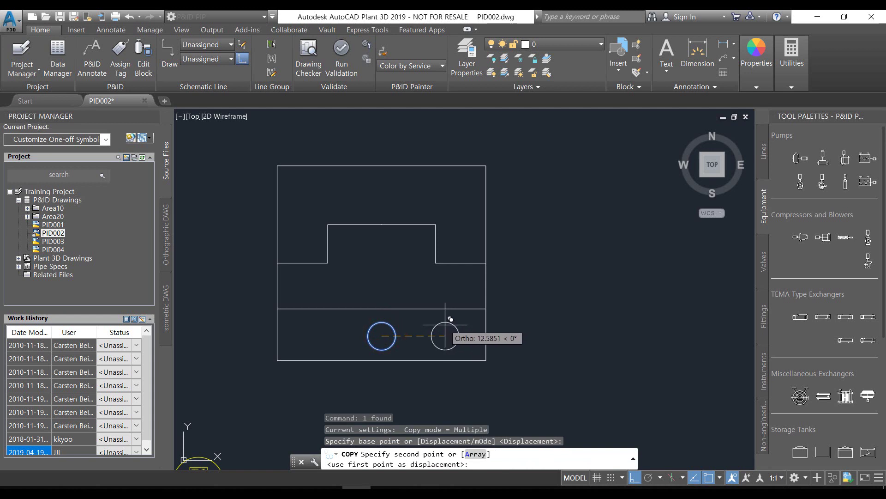
type("12.5")
key("Return")
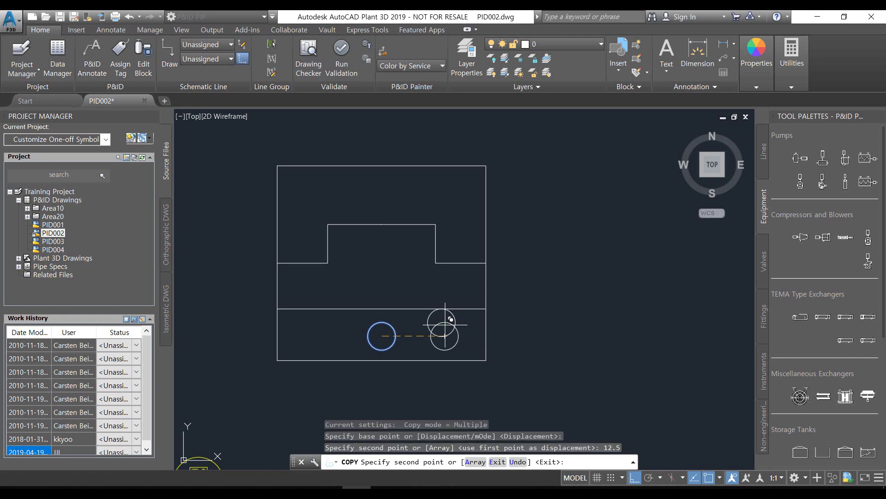
type("12.5")
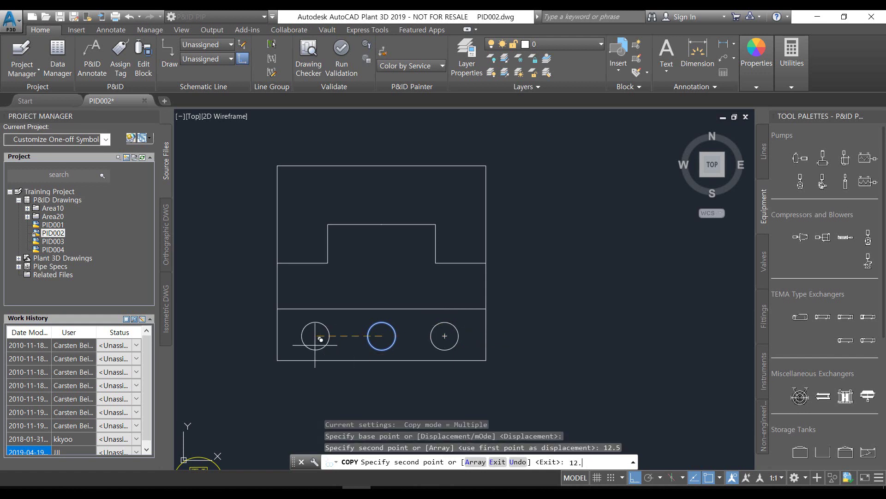
key("Return")
key("Escape")
middle_click_drag(402, 285, 427, 295)
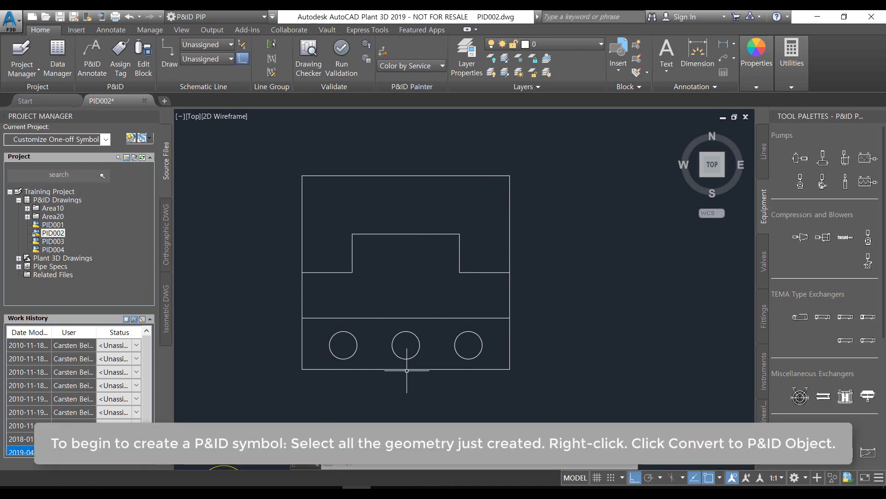
Convert all sketch geometry into a Filter equipment P&ID object, inserted at its bottom midpoint
scroll(441, 301, "down", 3)
middle_click_drag(444, 323, 489, 300)
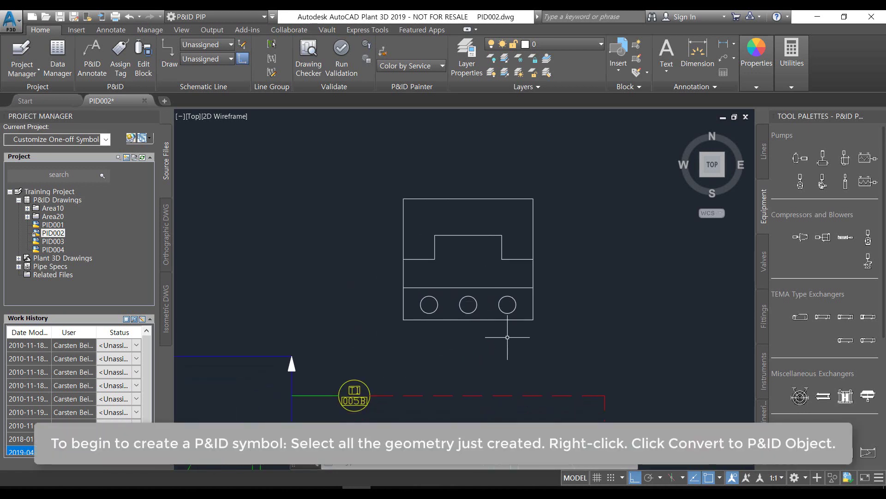
left_click_drag(559, 349, 375, 177)
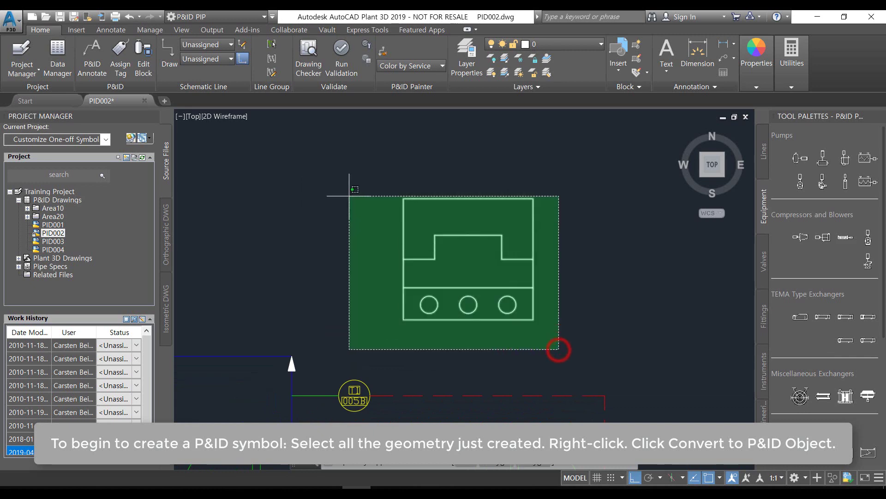
left_click(375, 178)
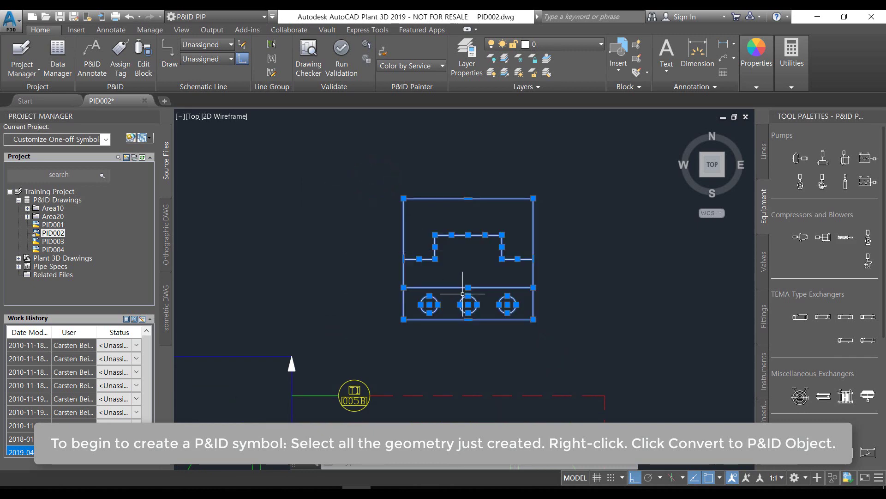
right_click(462, 295)
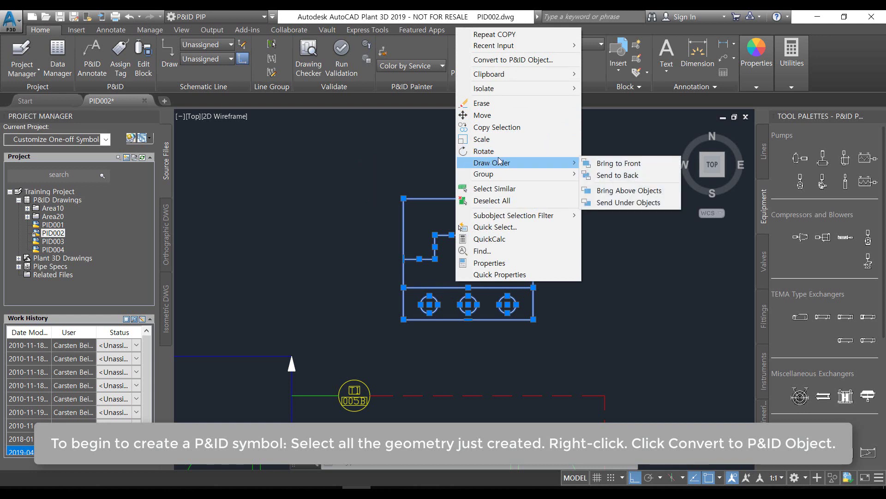
left_click(498, 60)
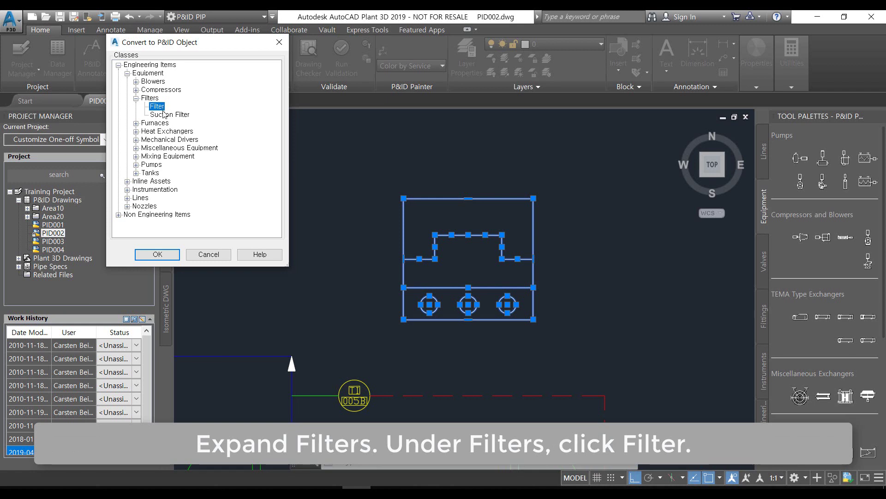
left_click(157, 255)
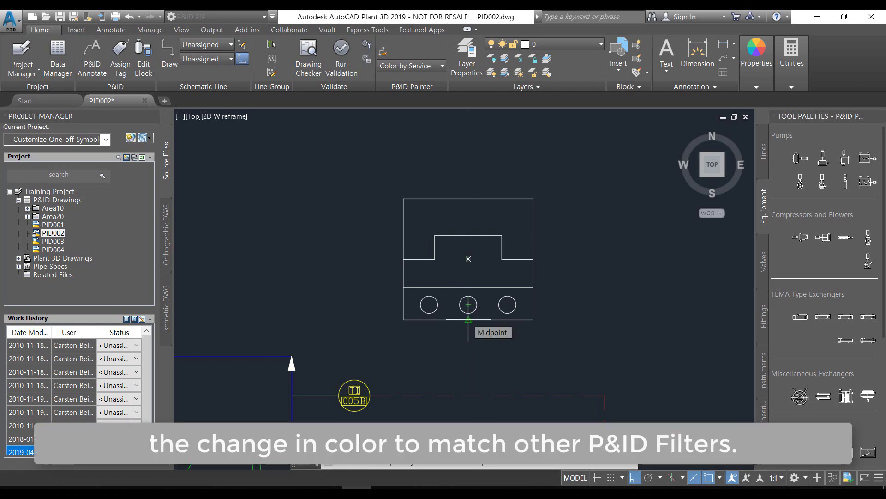
left_click(468, 319)
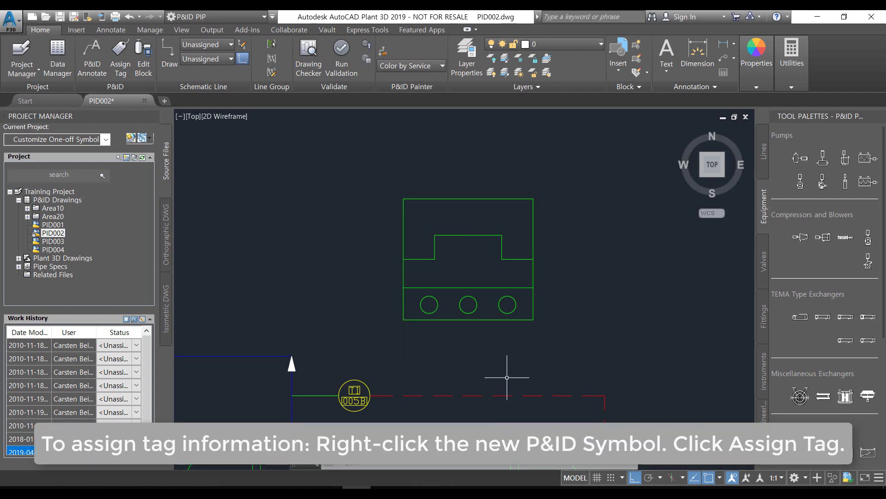
Assign tag A-001 (type A, number 001) to the filter and place its label above it
left_click(436, 314)
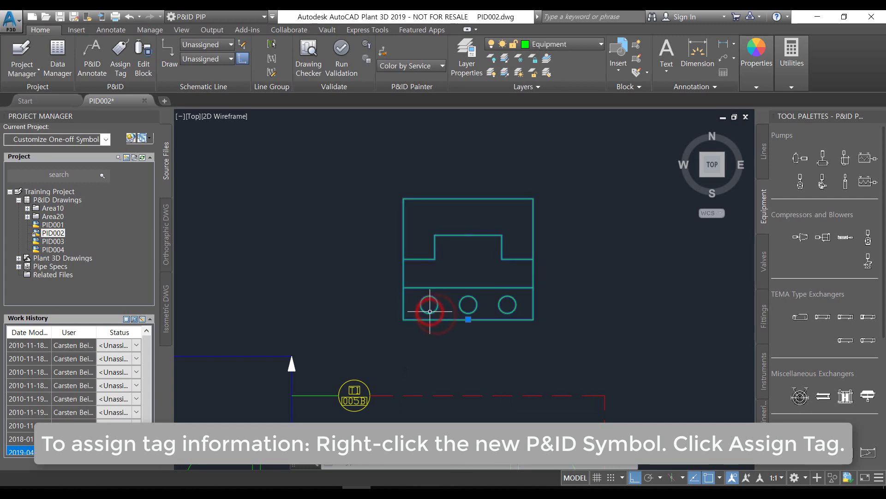
right_click(431, 312)
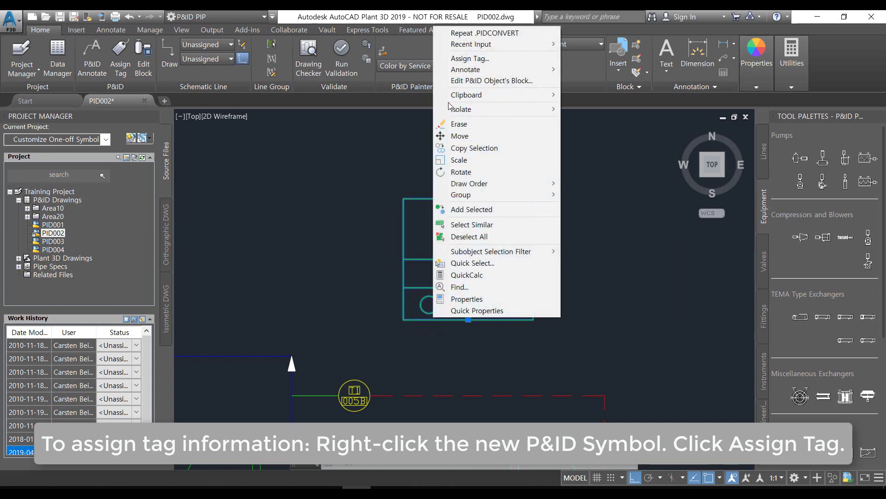
left_click(483, 58)
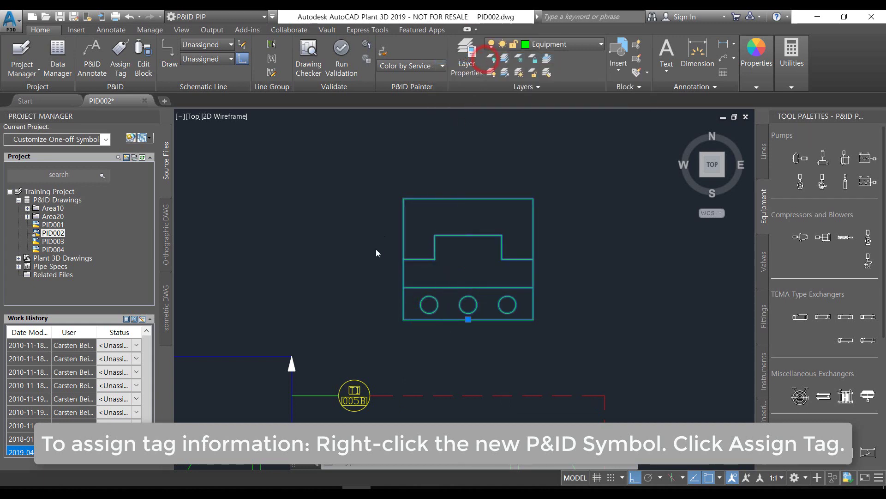
left_click(386, 263)
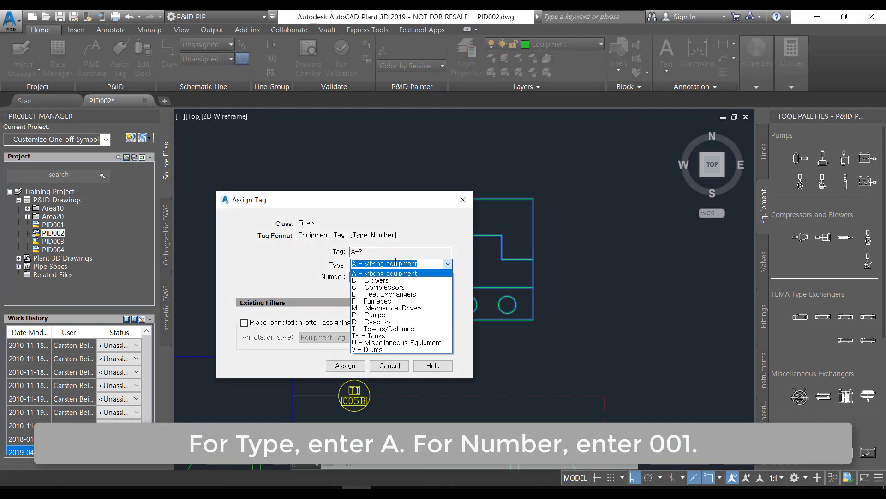
left_click(379, 272)
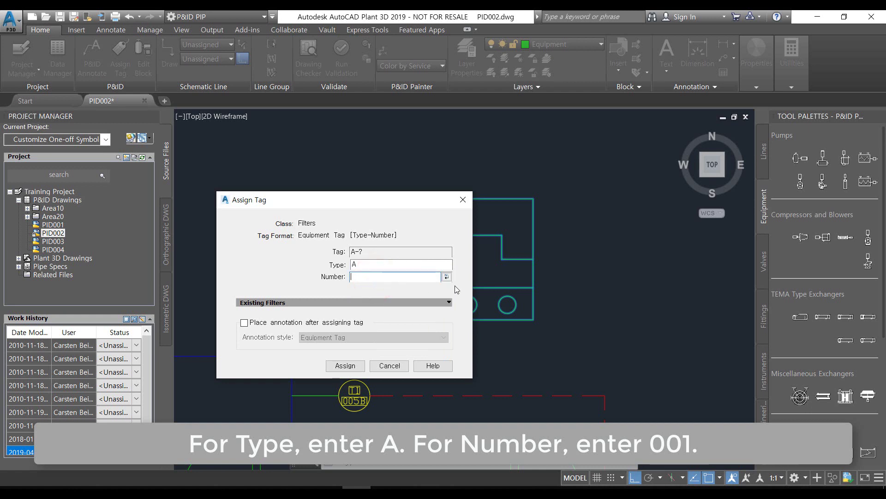
left_click(446, 277)
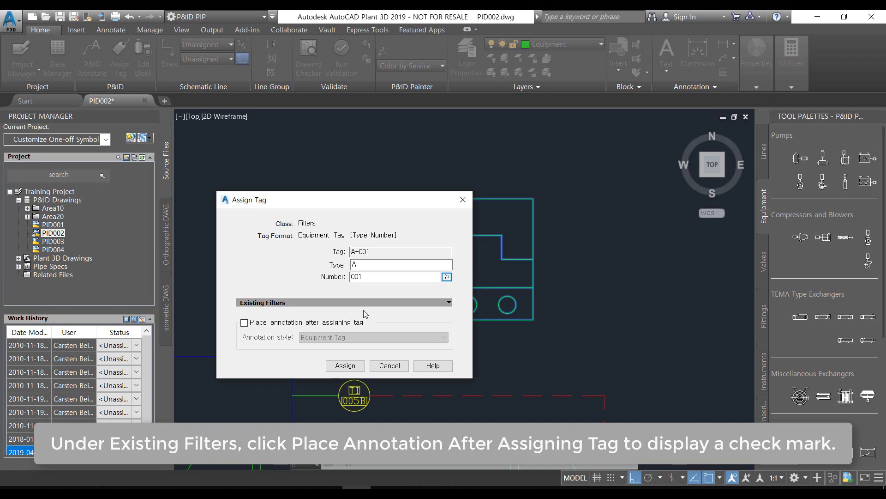
left_click(244, 323)
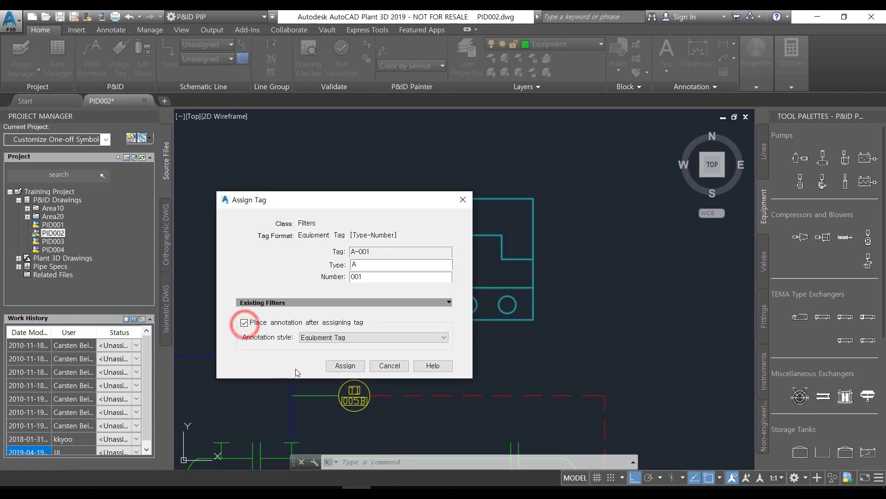
left_click(348, 366)
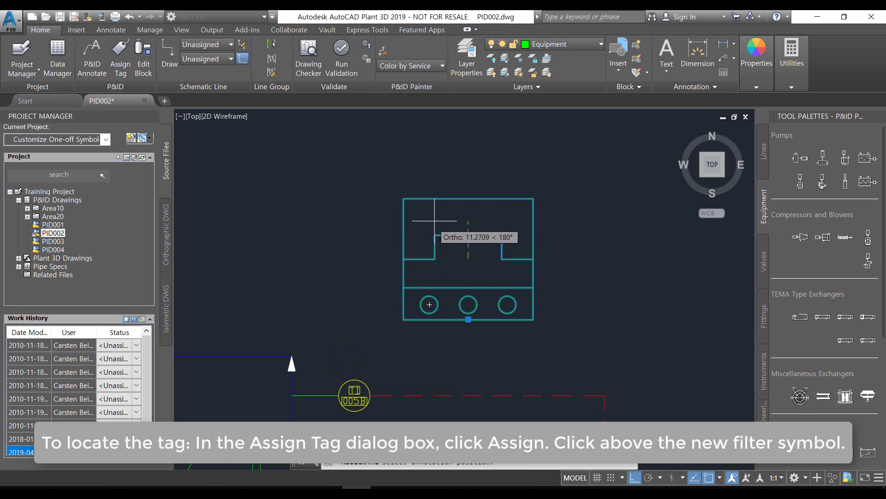
left_click(468, 181)
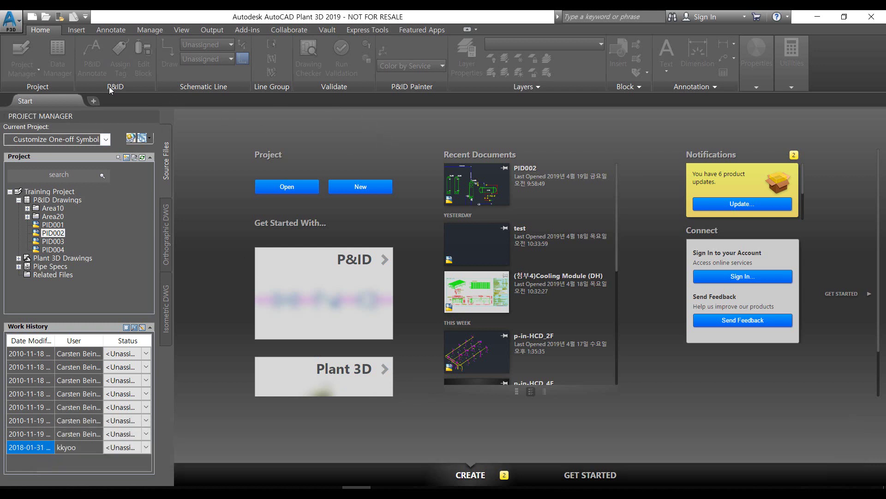
Load Project.xml from the Add and Leverage Off Page Connectors folder
left_click(105, 138)
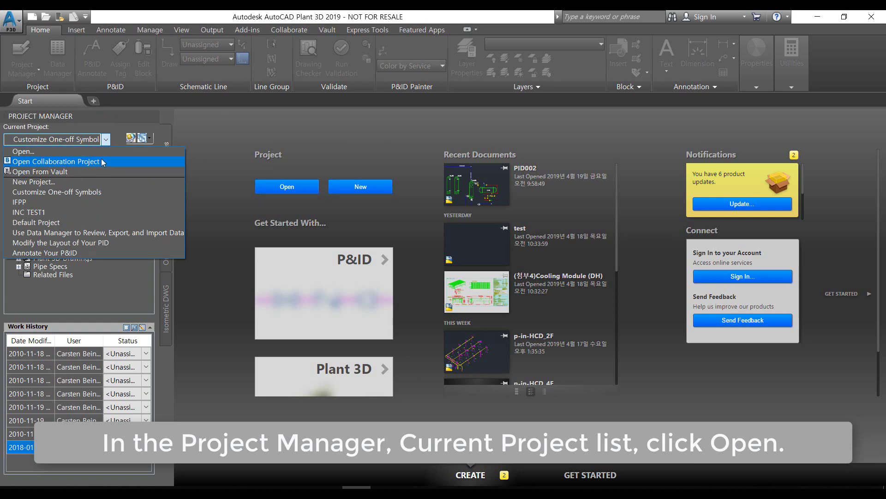
left_click(68, 152)
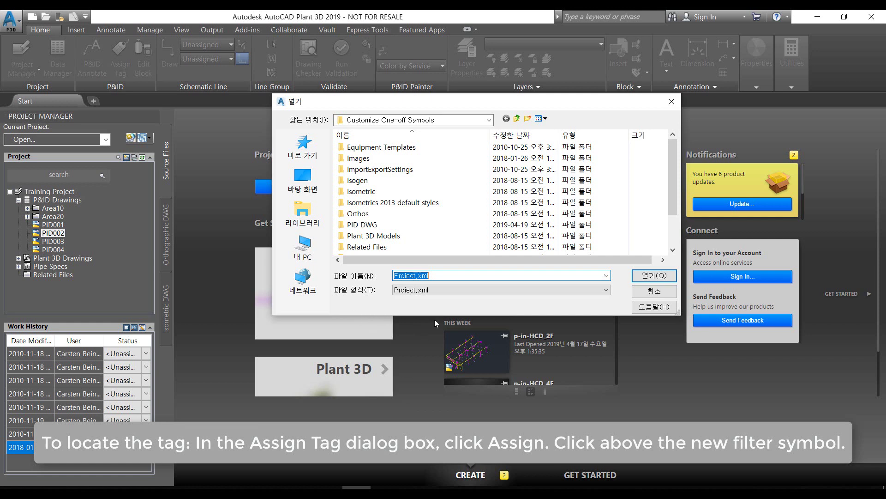
scroll(369, 194, "down", 1)
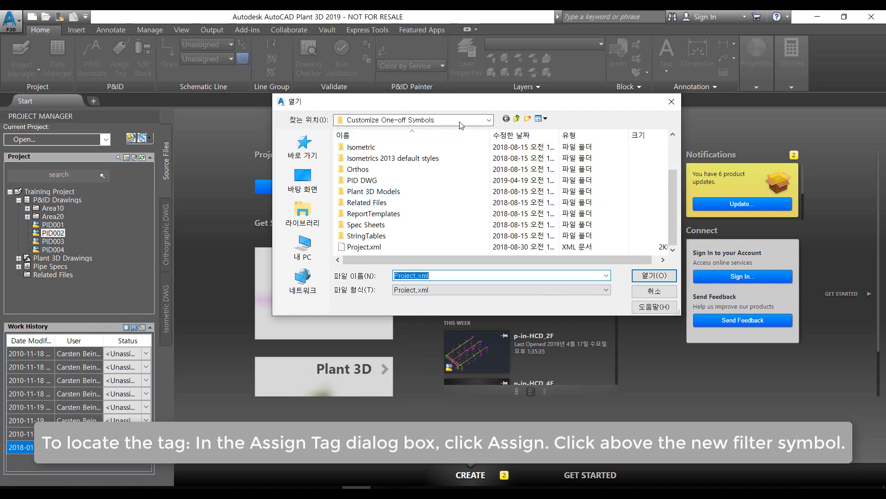
left_click(517, 120)
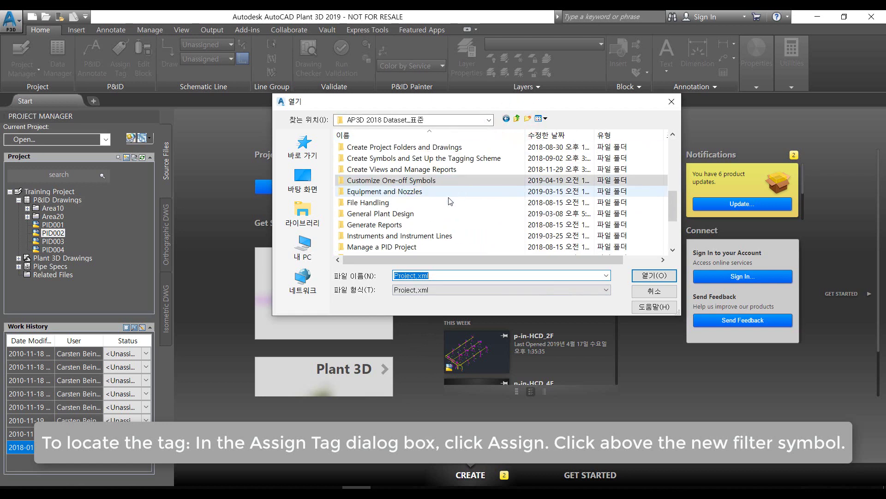
double_click(421, 160)
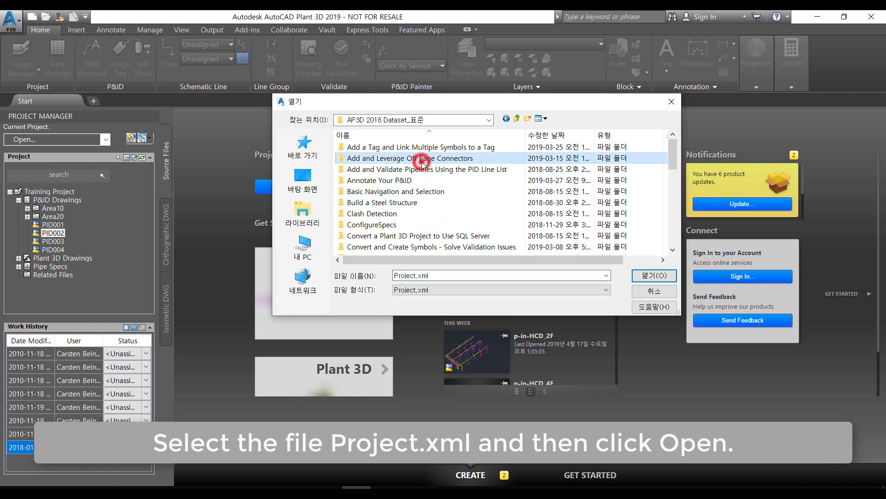
scroll(429, 209, "down", 2)
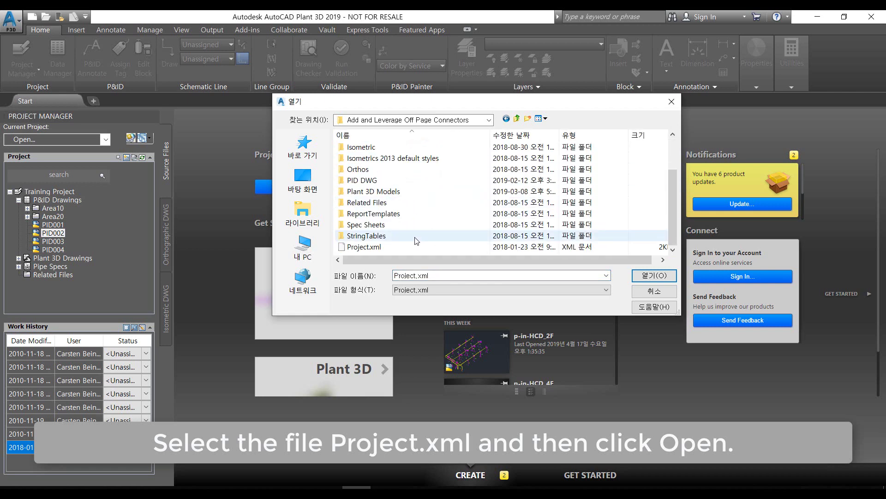
left_click(357, 248)
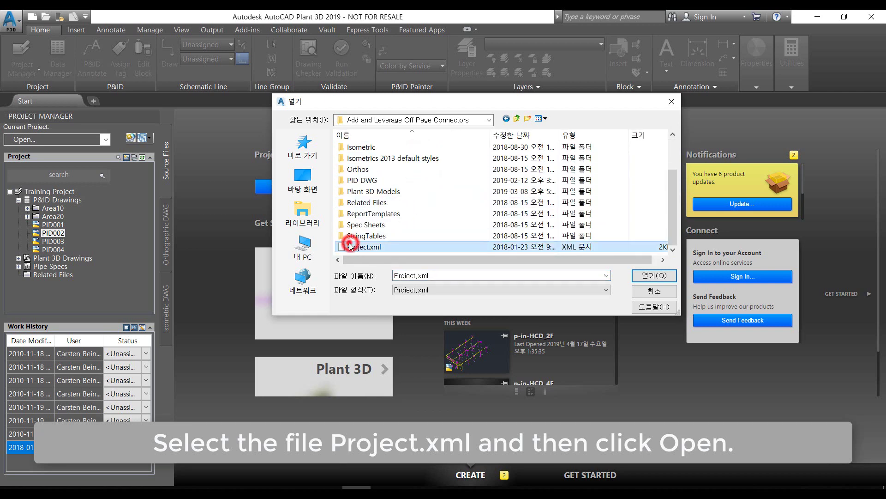
left_click(443, 246)
left_click(639, 275)
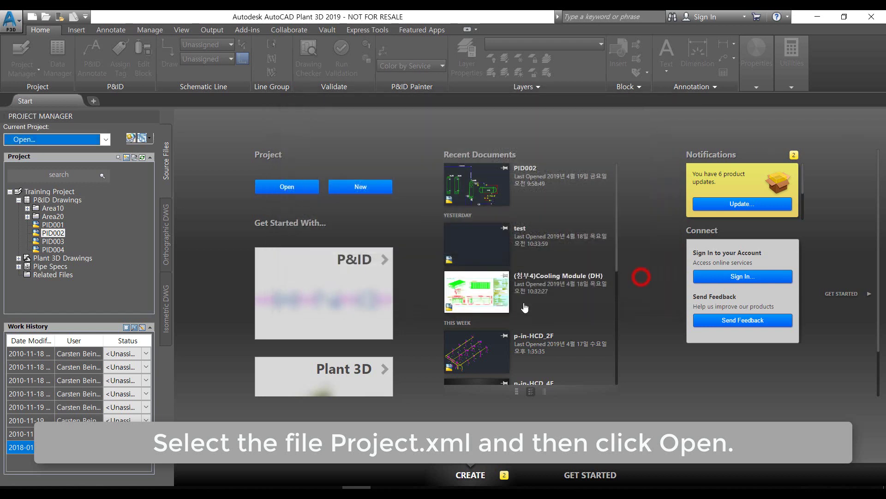
Open the PID002 drawing from P&ID Drawings
left_click(18, 208)
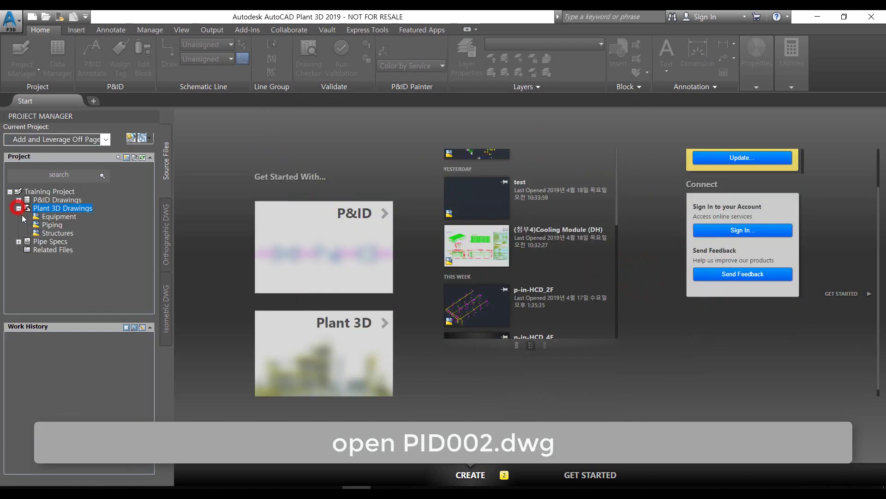
left_click(18, 208)
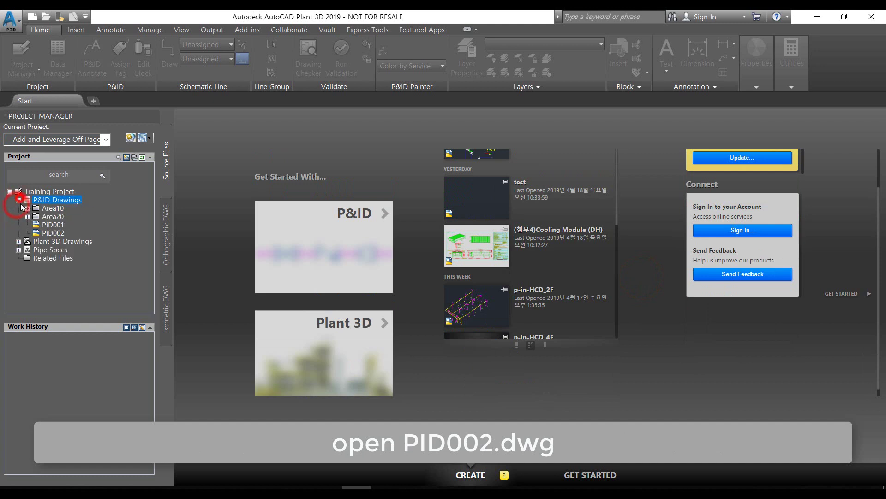
double_click(53, 232)
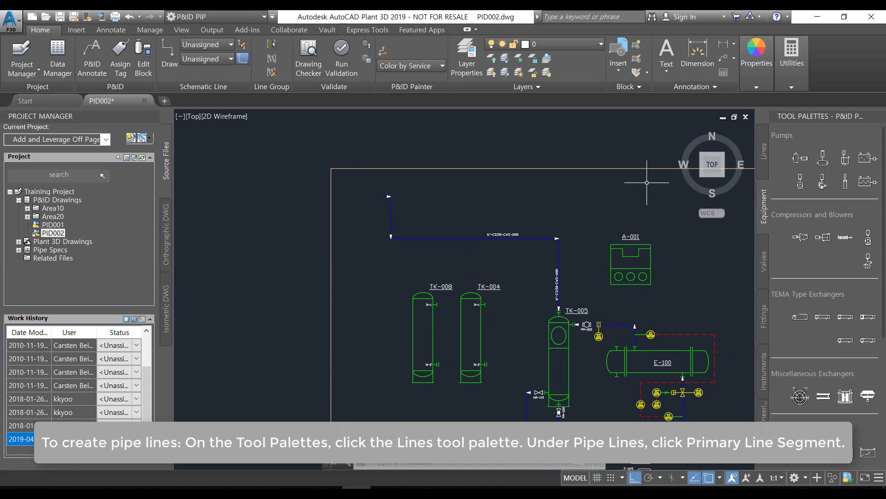
Draw a primary pipe line from the left into the top of TK-008
left_click(764, 162)
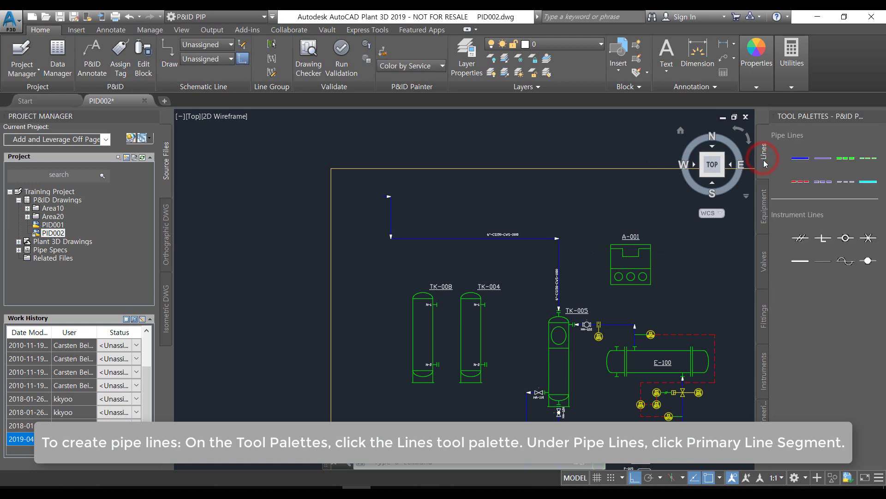
left_click(801, 162)
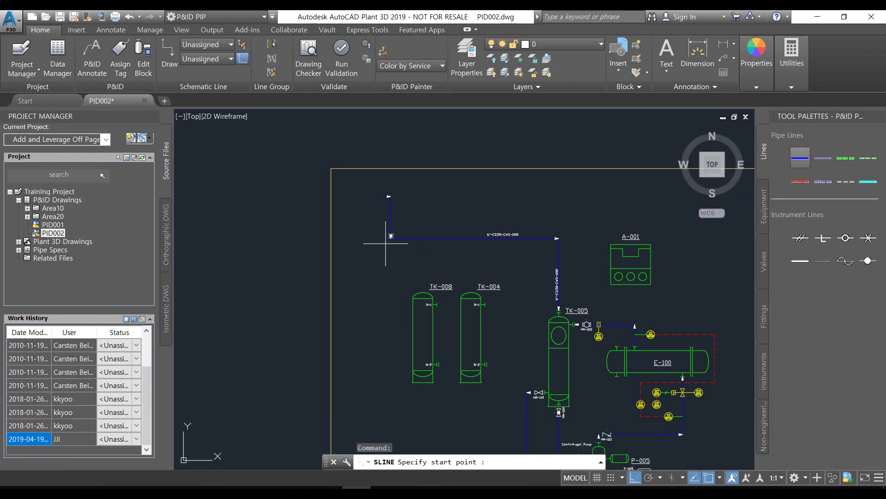
scroll(384, 248, "up", 2)
scroll(385, 257, "down", 2)
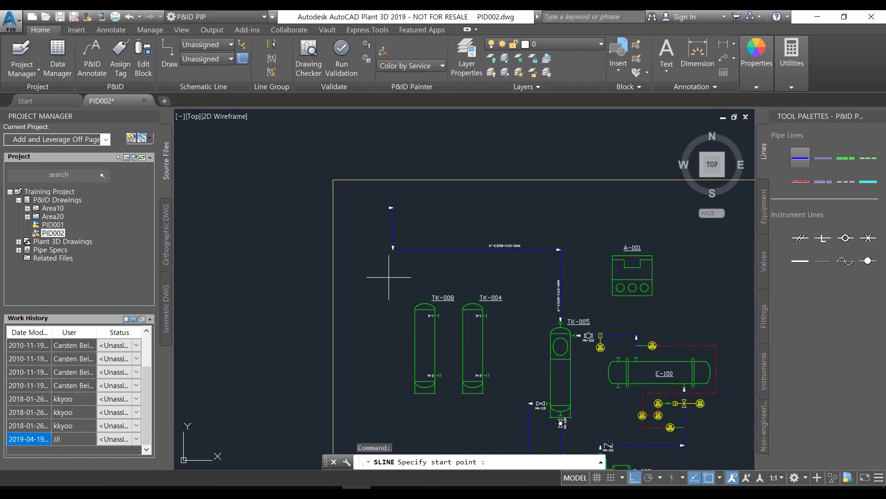
middle_click_drag(388, 280, 335, 276)
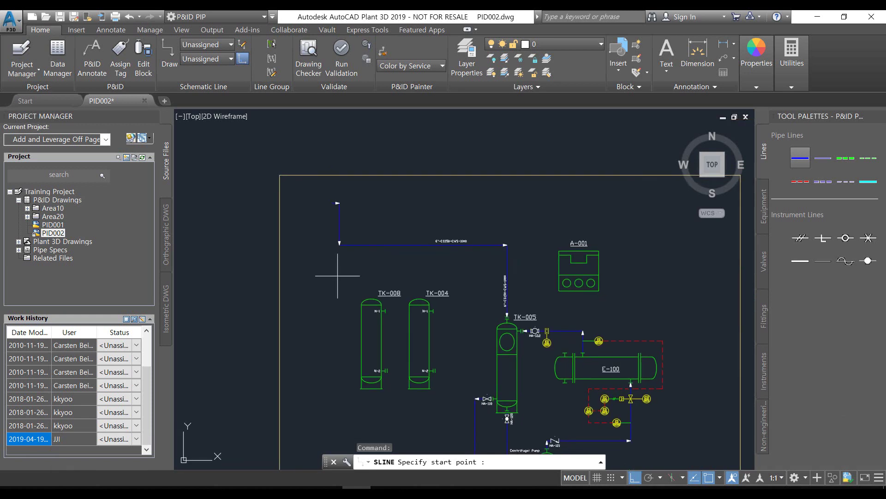
left_click(325, 277)
scroll(332, 276, "up", 4)
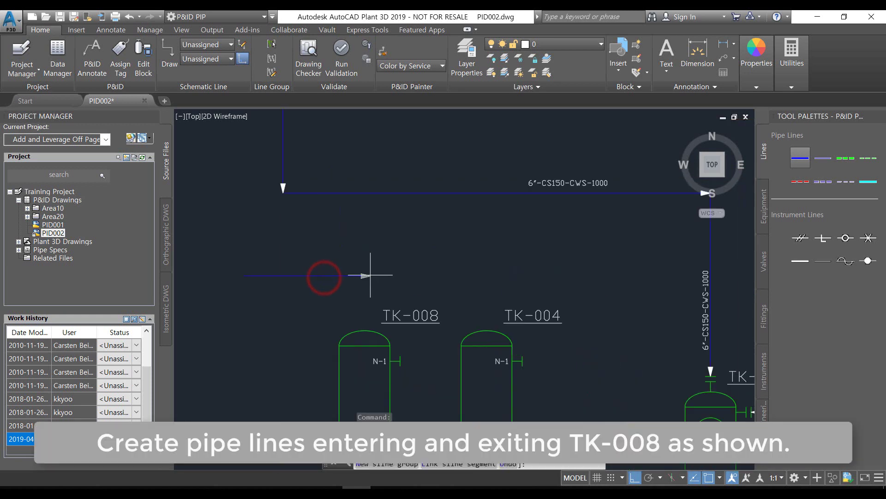
scroll(362, 283, "up", 2)
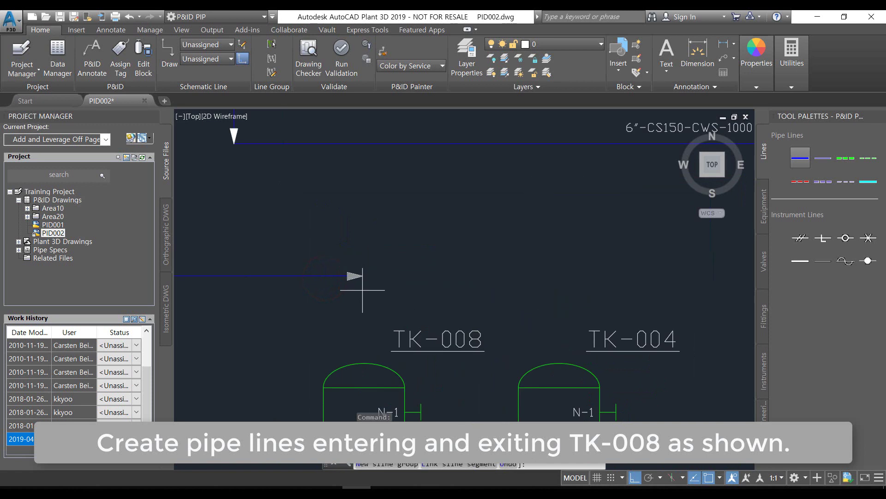
left_click(369, 360)
scroll(368, 360, "down", 3)
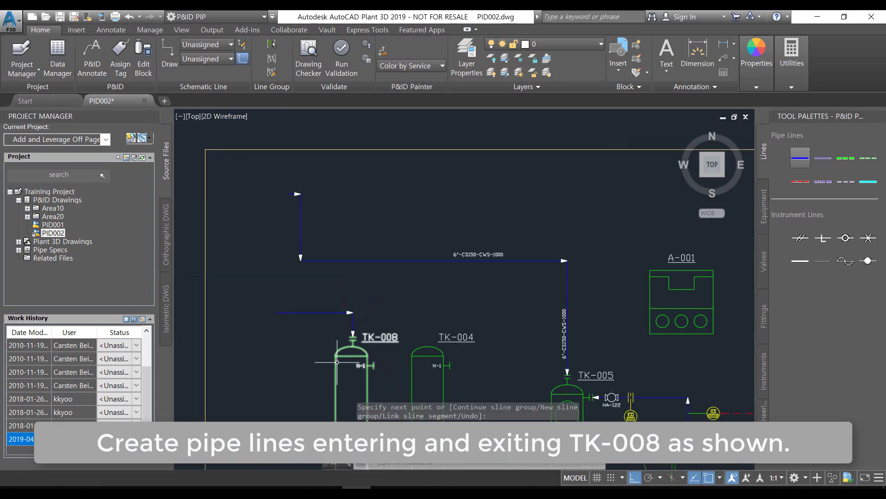
middle_click_drag(357, 447, 367, 363)
scroll(367, 363, "down", 2)
scroll(351, 364, "down", 1)
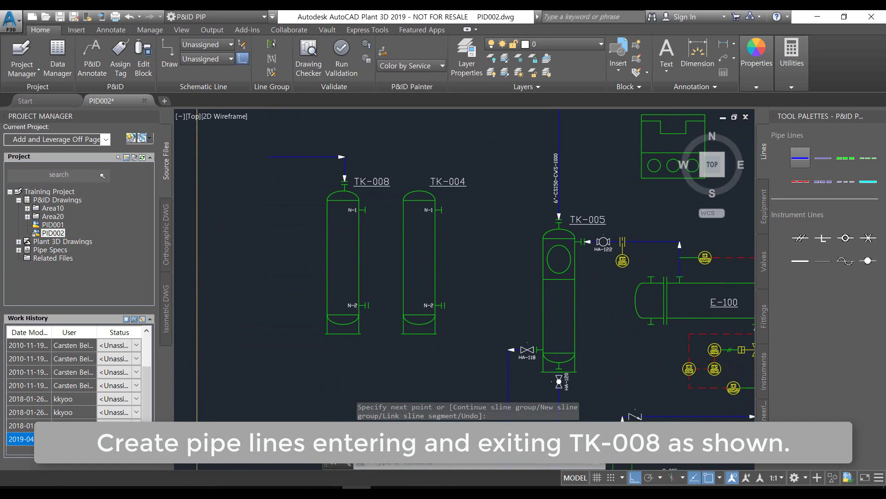
scroll(323, 374, "down", 1)
scroll(344, 333, "up", 2)
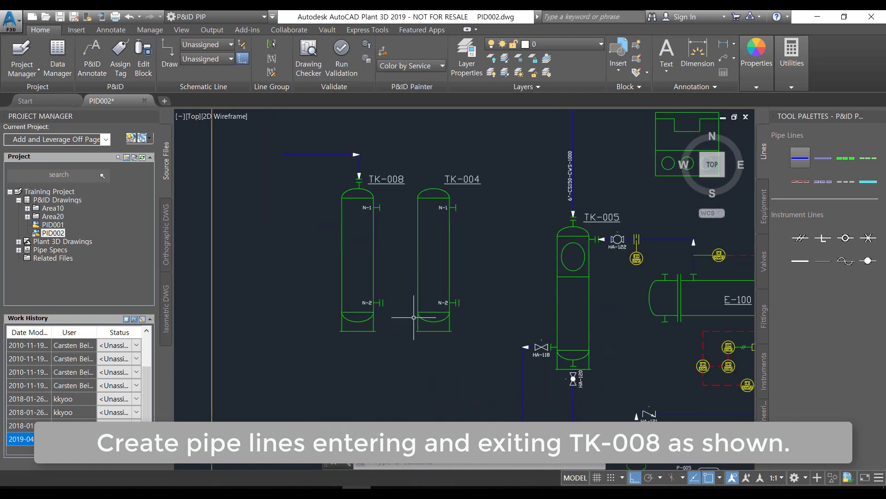
Draw a second pipe leaving TK-008's bottom, going down then left
key("Return")
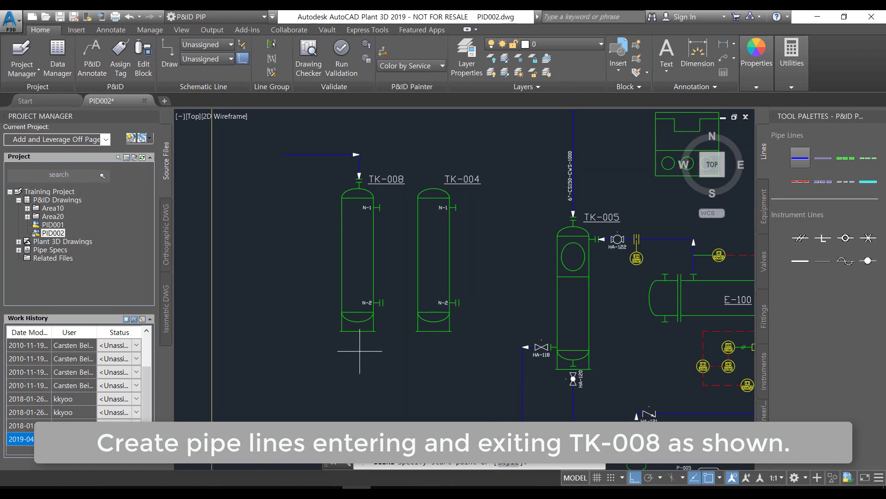
left_click(354, 335)
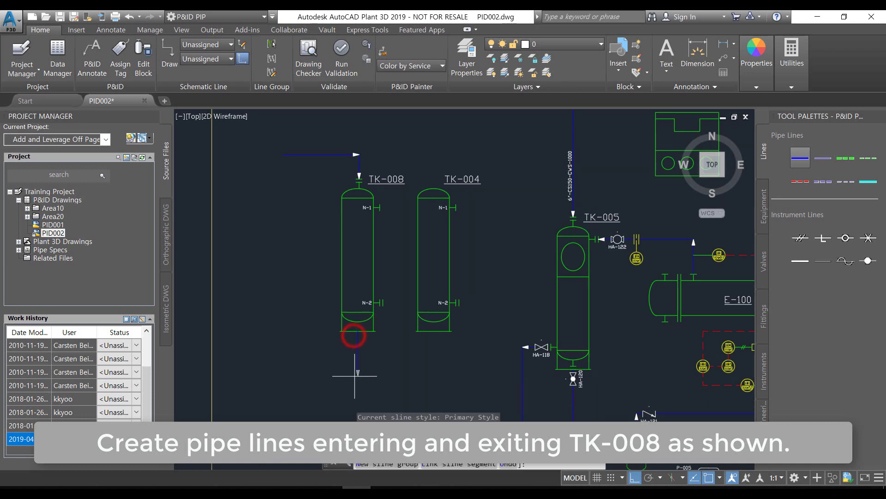
left_click(356, 376)
left_click(272, 377)
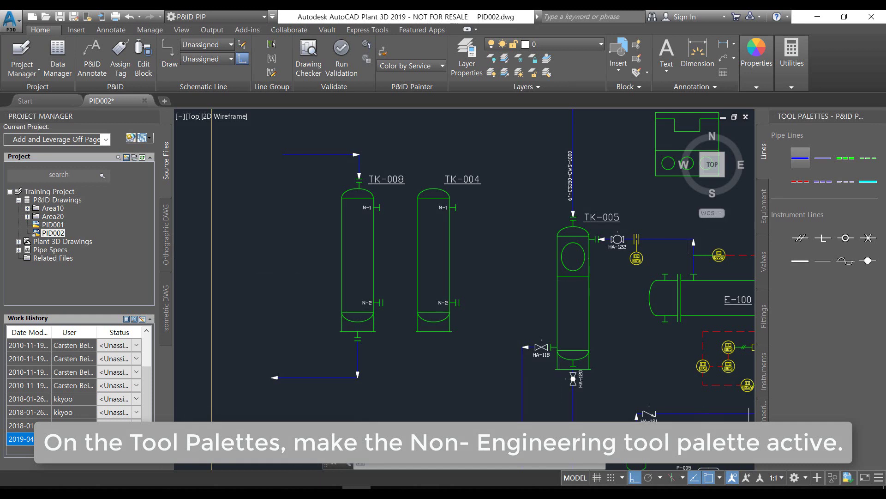
Place off-page connectors at the left ends of the upper and lower TK-008 pipe lines
left_click(764, 414)
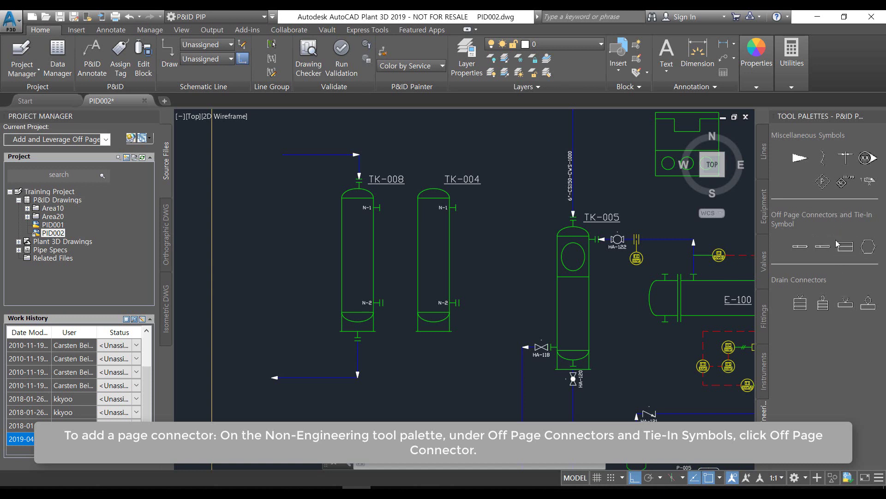
left_click(797, 247)
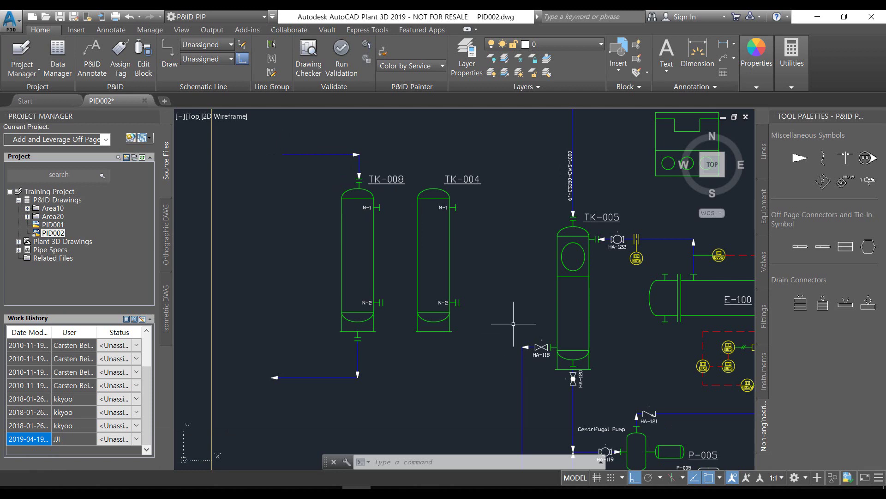
left_click(798, 247)
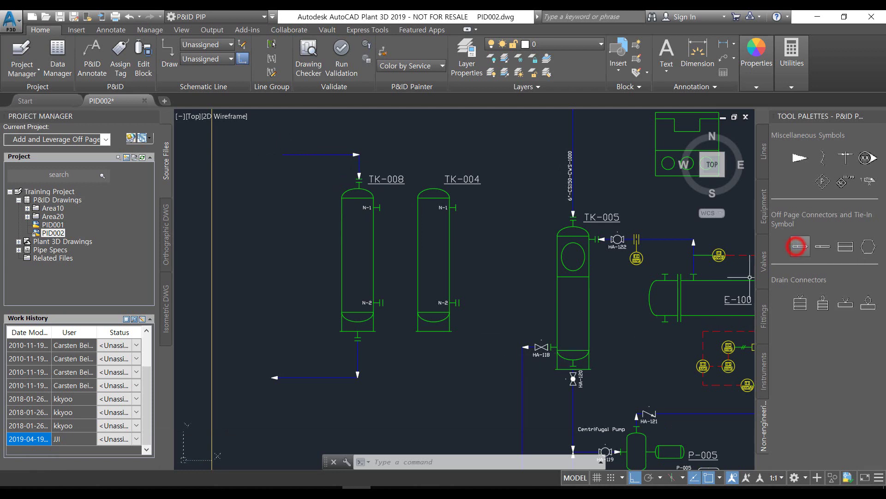
left_click(282, 155)
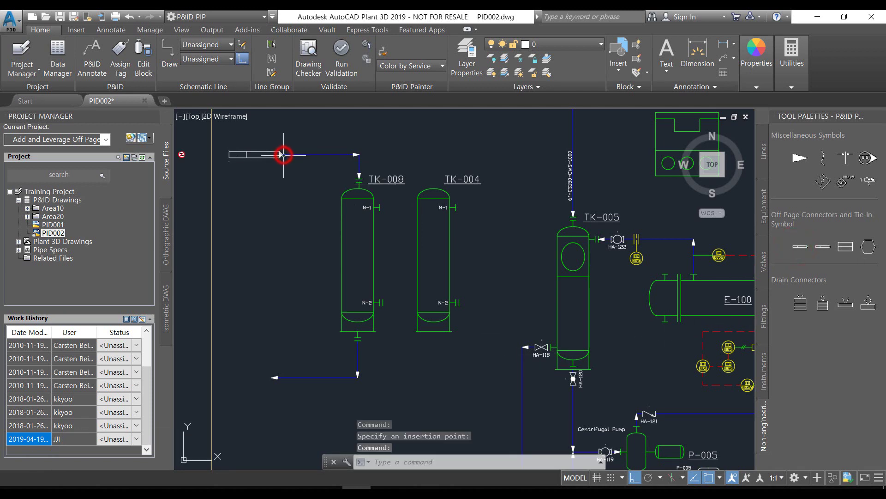
left_click(790, 248)
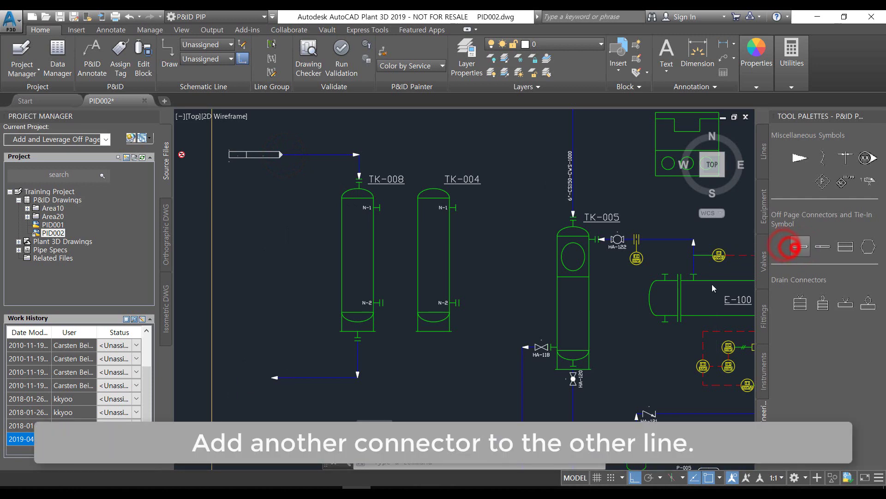
left_click(274, 377)
middle_click_drag(297, 248, 299, 401)
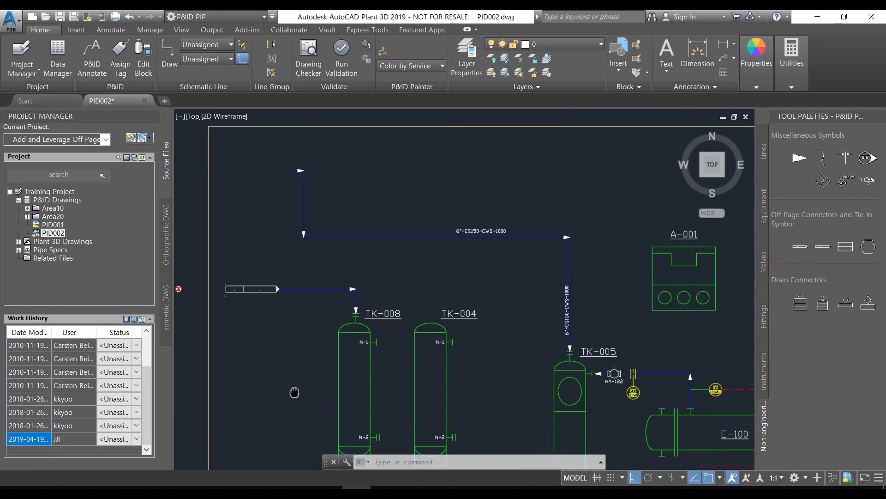
Add a pipeline tag above the upper TK-008 pipe line
left_click(305, 303)
right_click(306, 303)
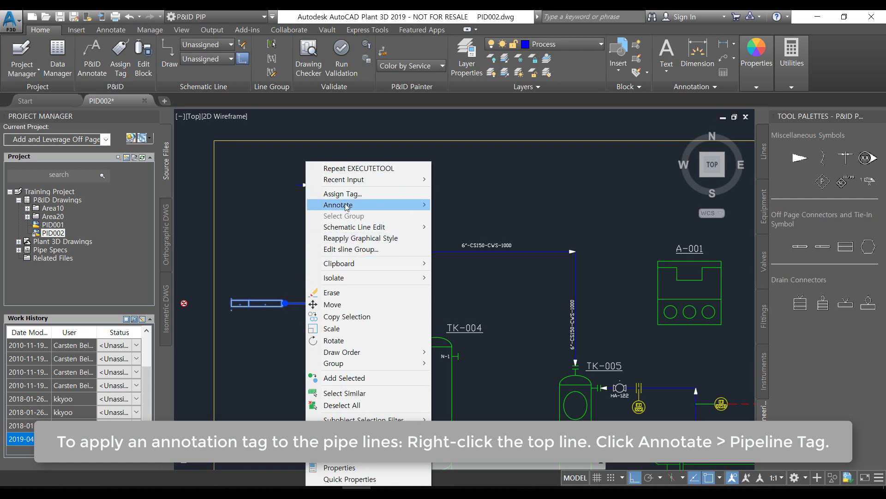
mouse_move(338, 205)
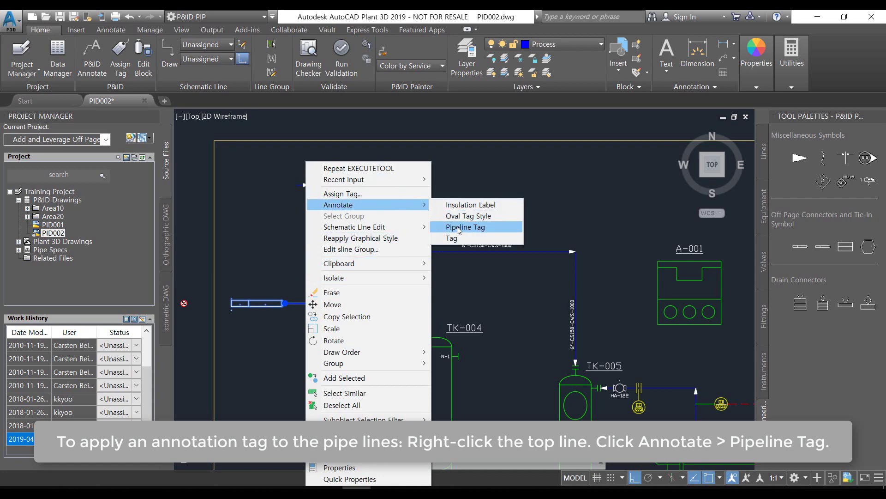
left_click(465, 229)
scroll(339, 298, "up", 2)
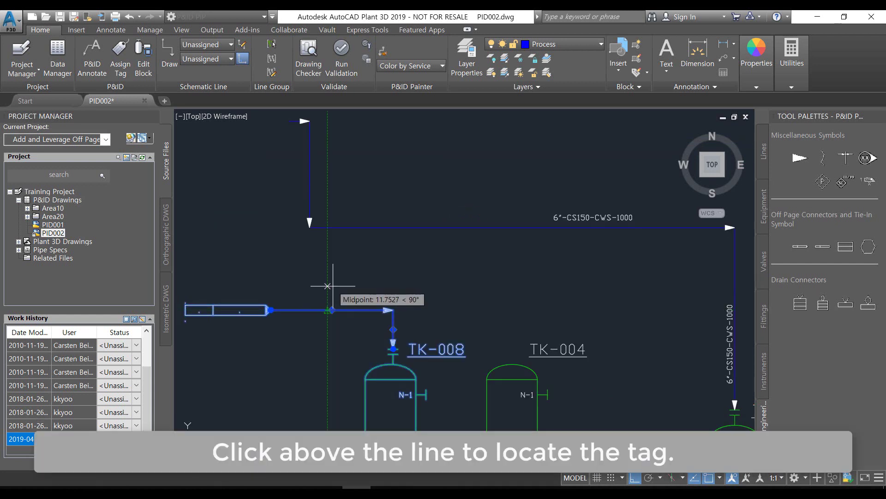
left_click(332, 285)
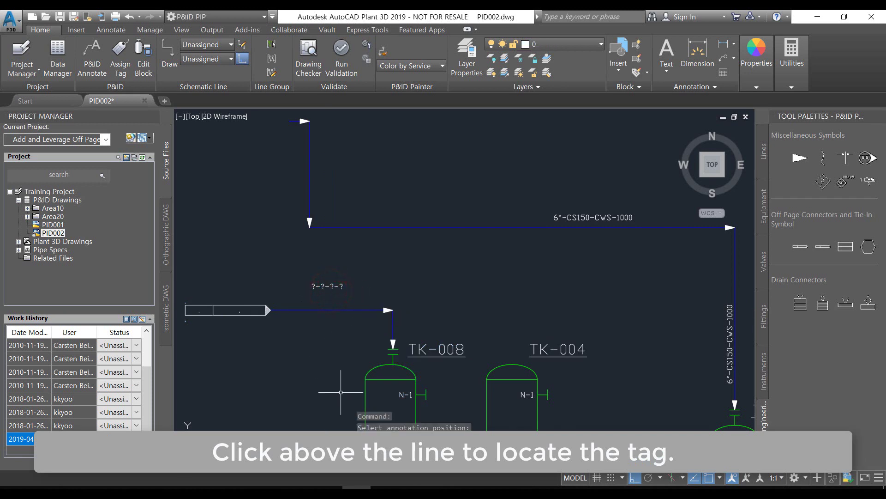
Add a pipeline tag above the lower TK-008 pipe line
left_click(301, 465)
middle_click_drag(318, 457, 333, 277)
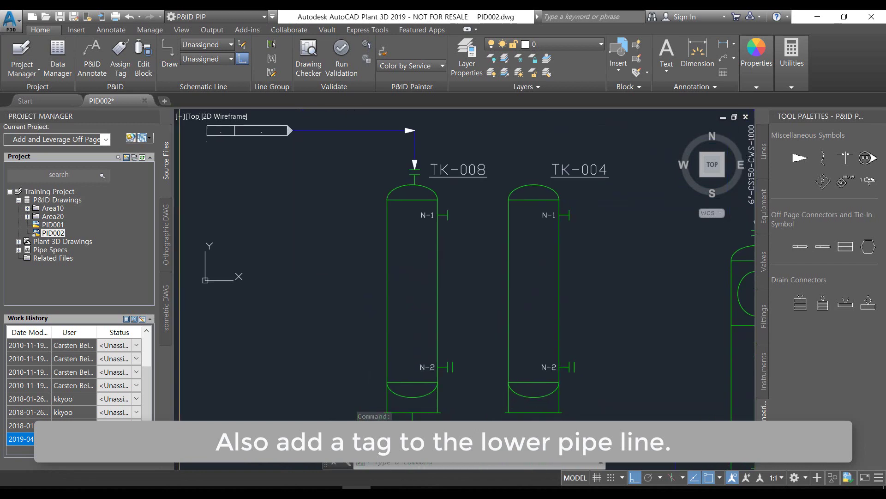
scroll(333, 275, "down", 4)
scroll(332, 357, "up", 4)
left_click(328, 355)
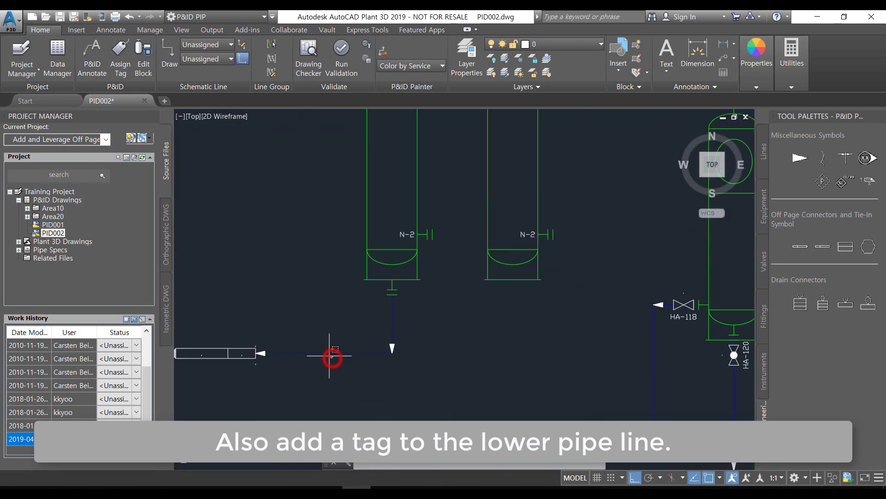
right_click(321, 354)
mouse_move(353, 76)
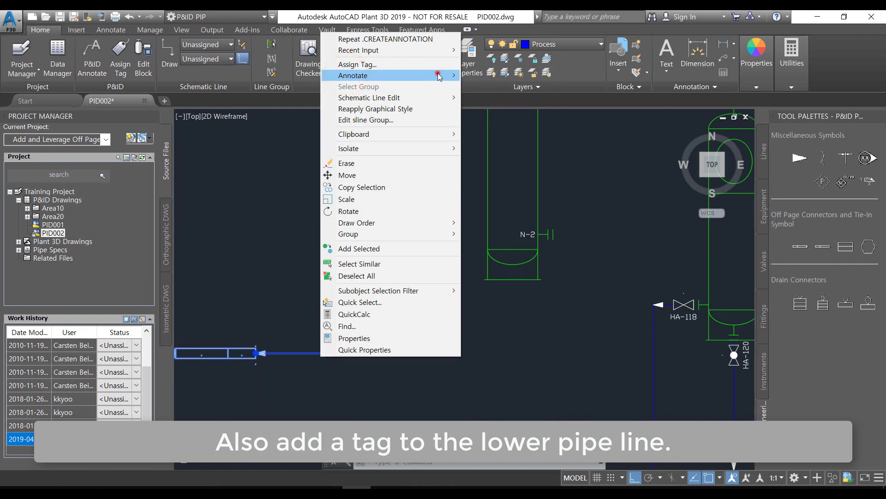
left_click(477, 98)
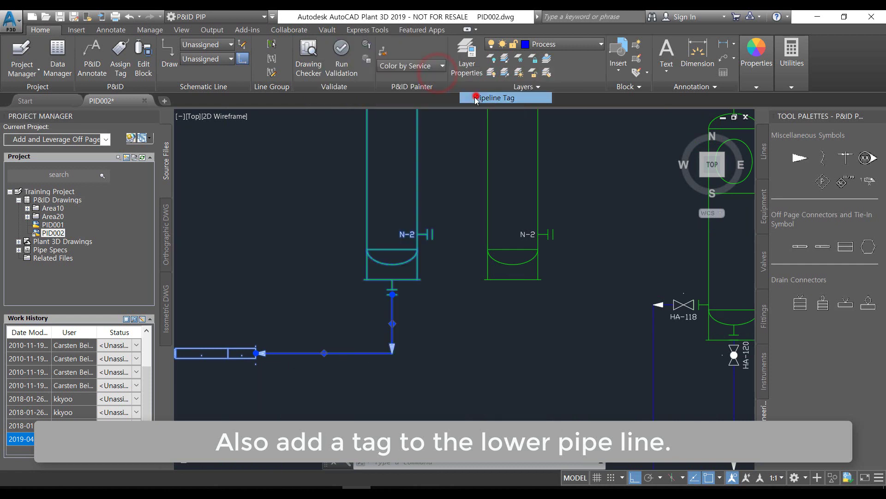
left_click(324, 335)
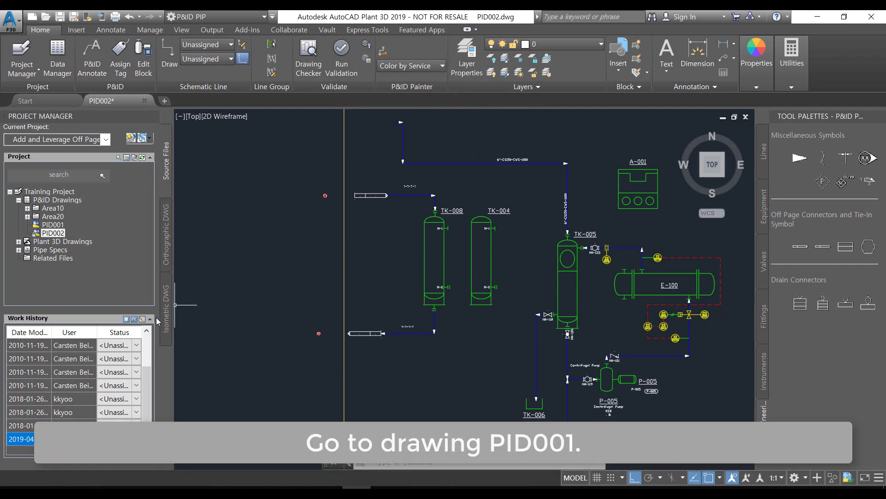
Open the PID001 drawing and pan toward the exchanger area
left_click(56, 227)
double_click(56, 227)
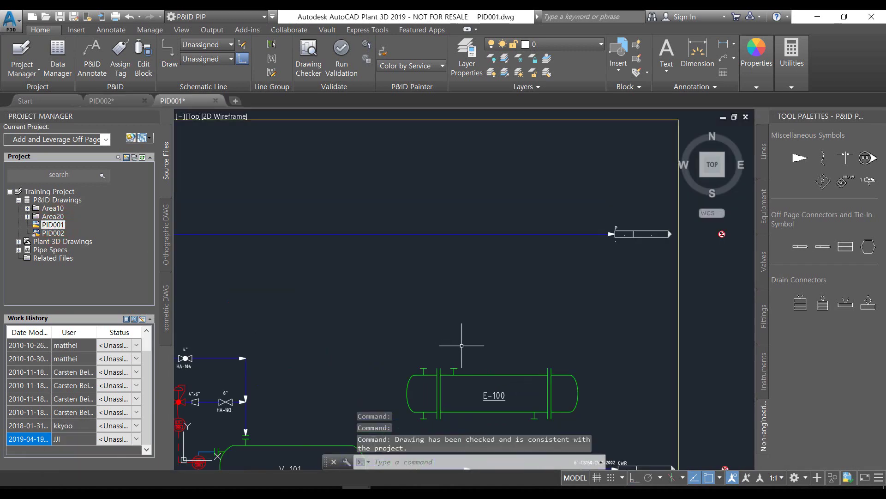
middle_click_drag(461, 346, 222, 226)
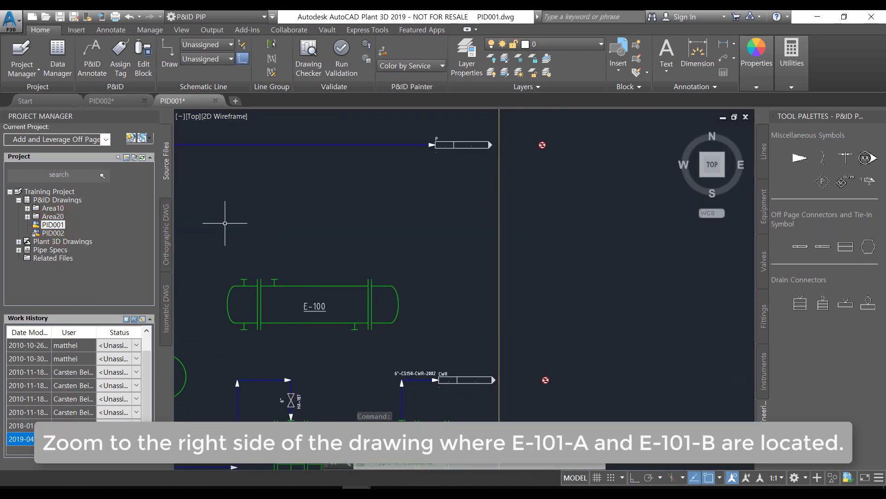
scroll(231, 271, "down", 3)
scroll(256, 259, "down", 1)
middle_click_drag(257, 259, 279, 218)
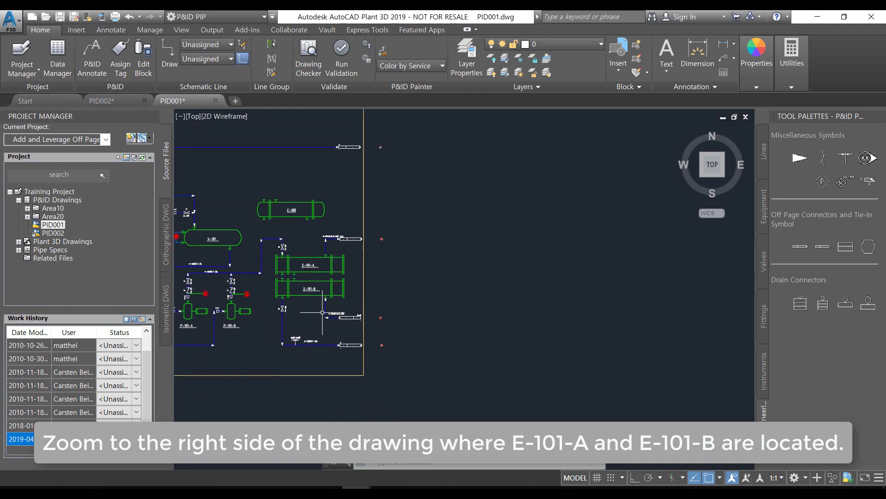
Zoom and center the view on exchangers E-101-A and E-101-B with their CWR and CWS connectors
scroll(319, 277, "up", 3)
scroll(319, 277, "up", 2)
scroll(342, 320, "down", 4)
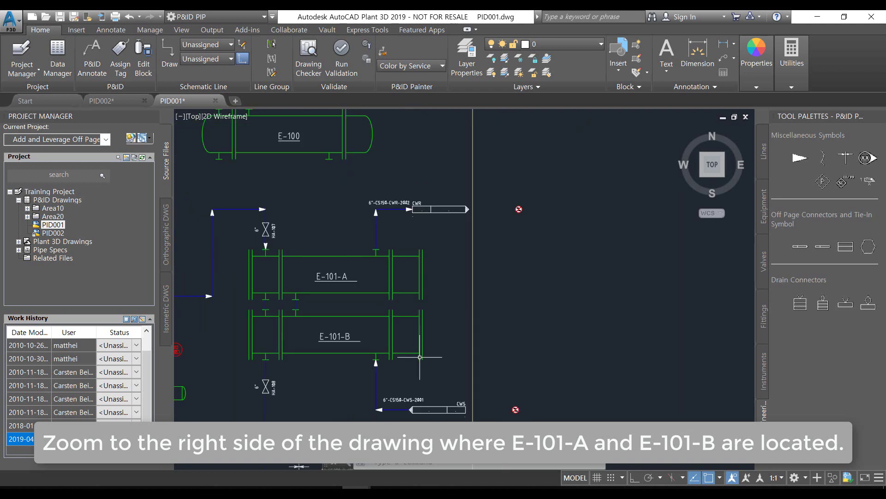
scroll(351, 323, "up", 1)
scroll(360, 326, "up", 1)
scroll(369, 328, "up", 1)
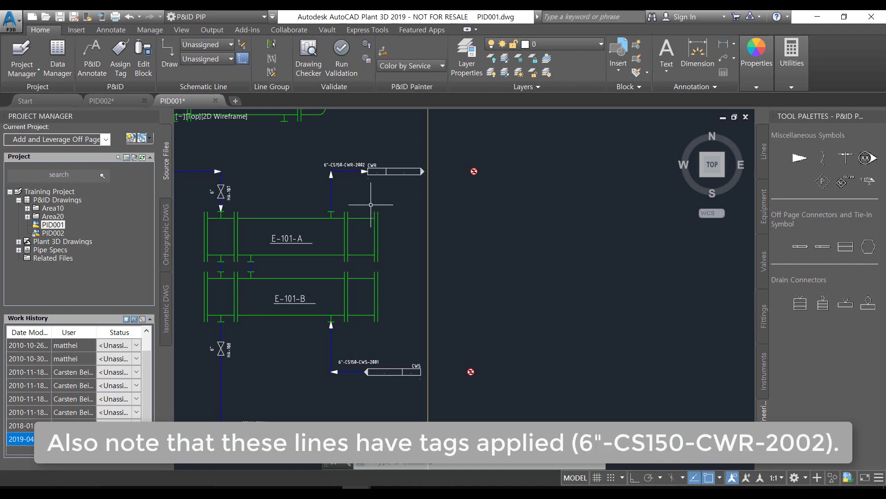
scroll(347, 148, "up", 2)
scroll(347, 197, "down", 3)
scroll(356, 302, "up", 2)
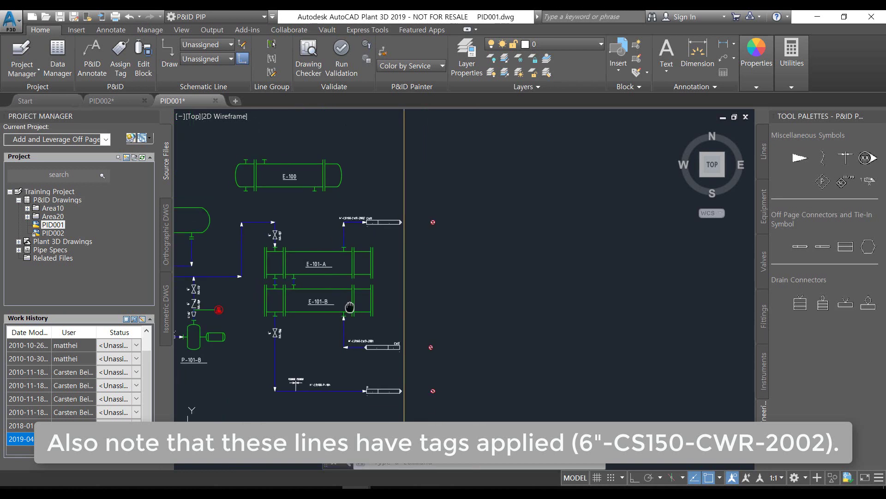
middle_click_drag(356, 302, 311, 321)
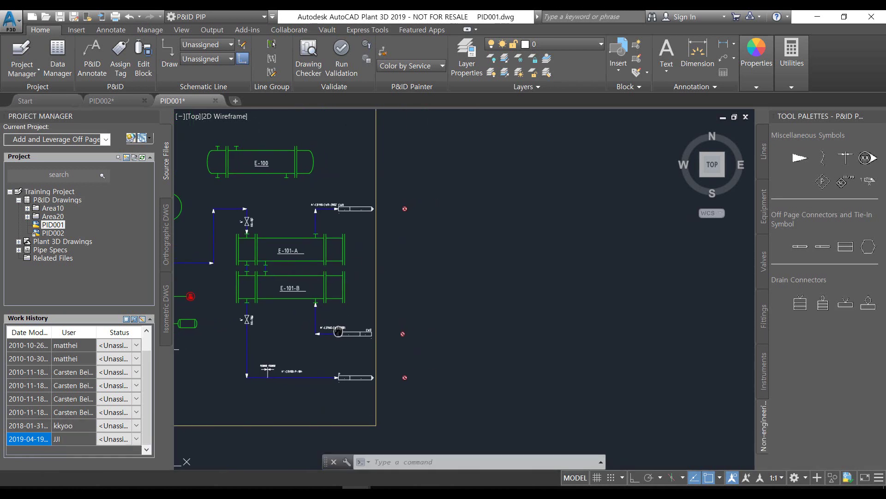
scroll(322, 329, "up", 2)
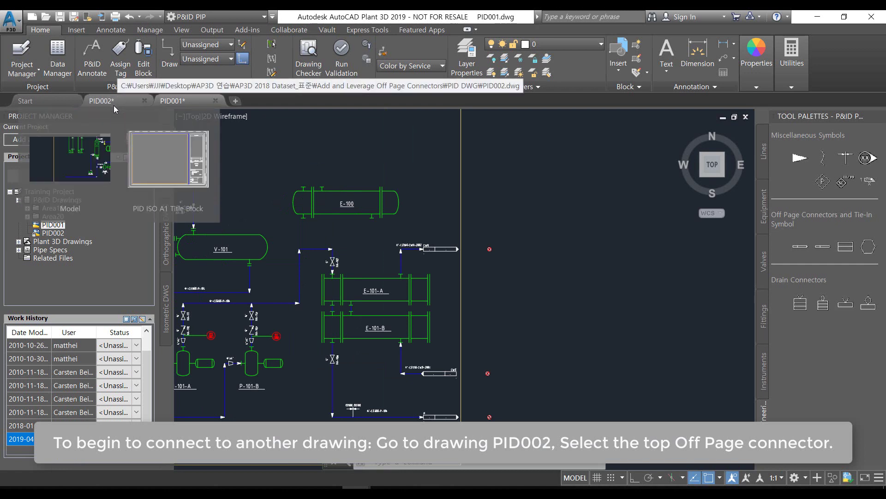
In PID002, start a Connect To link from the top off-page connector's plus grip
left_click(109, 106)
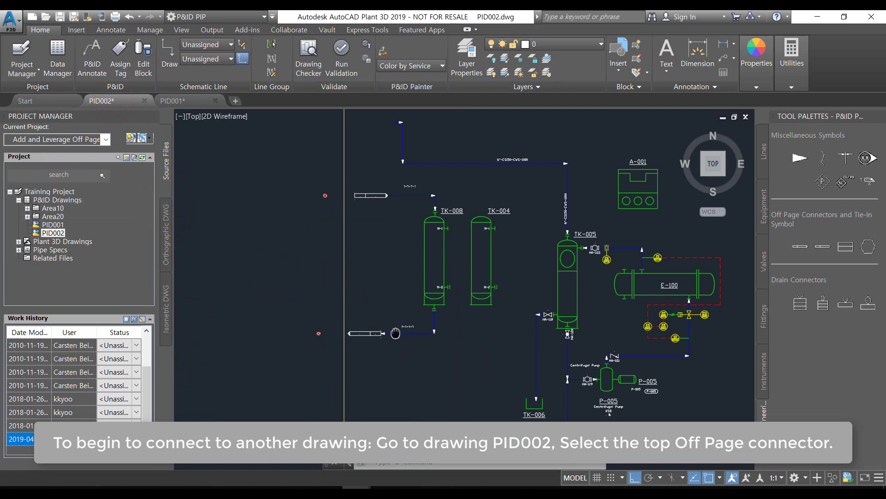
scroll(293, 239, "up", 2)
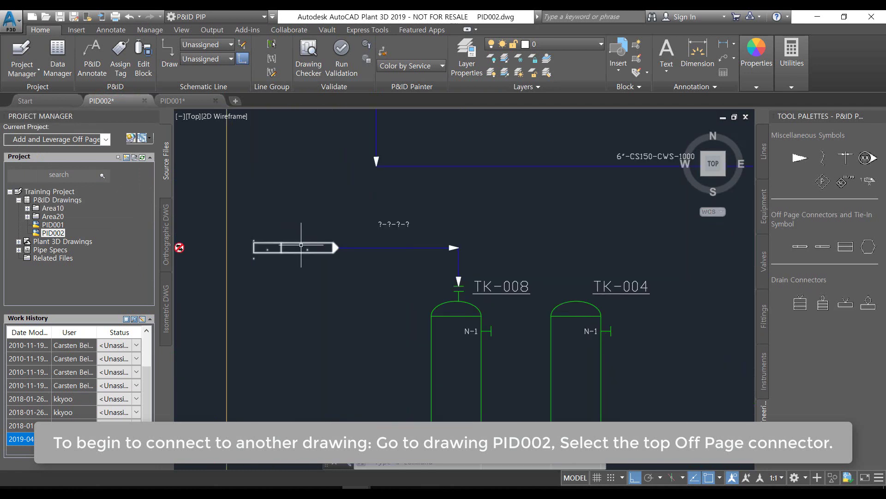
left_click(284, 246)
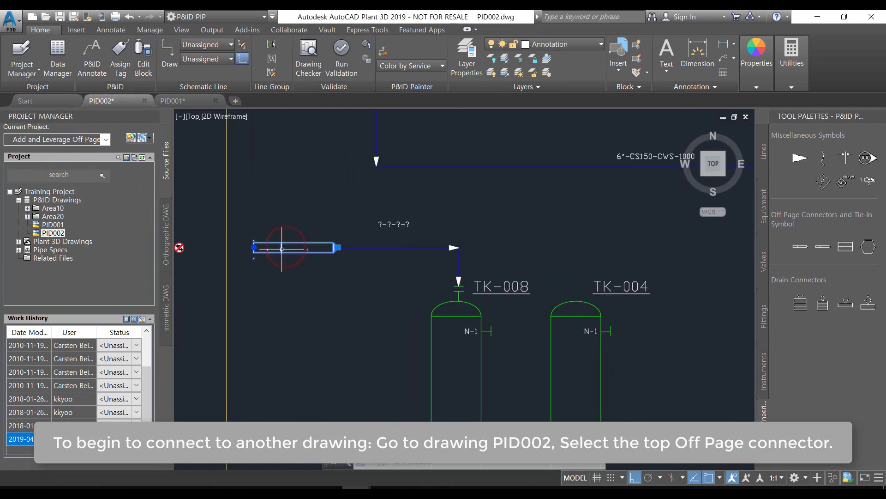
scroll(326, 249, "up", 2)
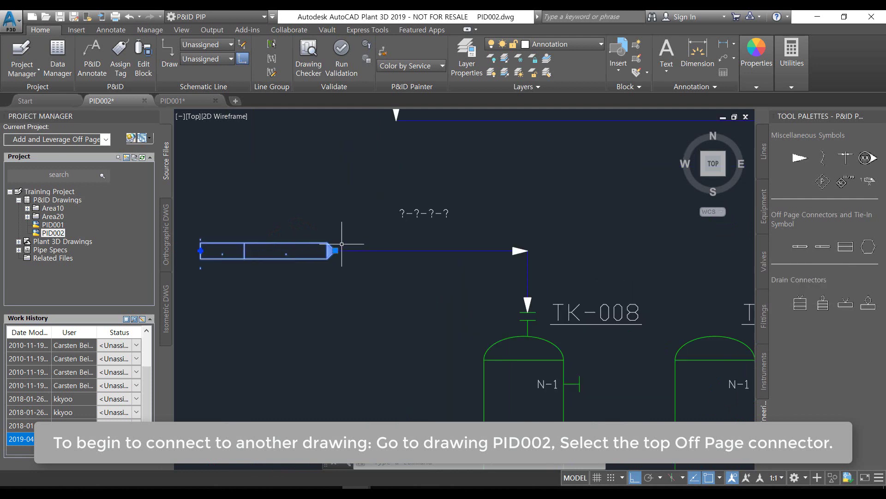
middle_click_drag(223, 260, 330, 281)
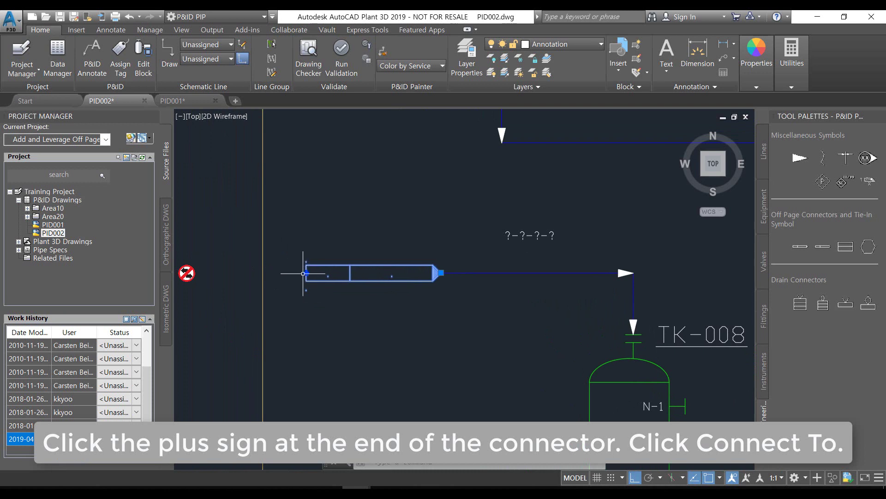
left_click(307, 273)
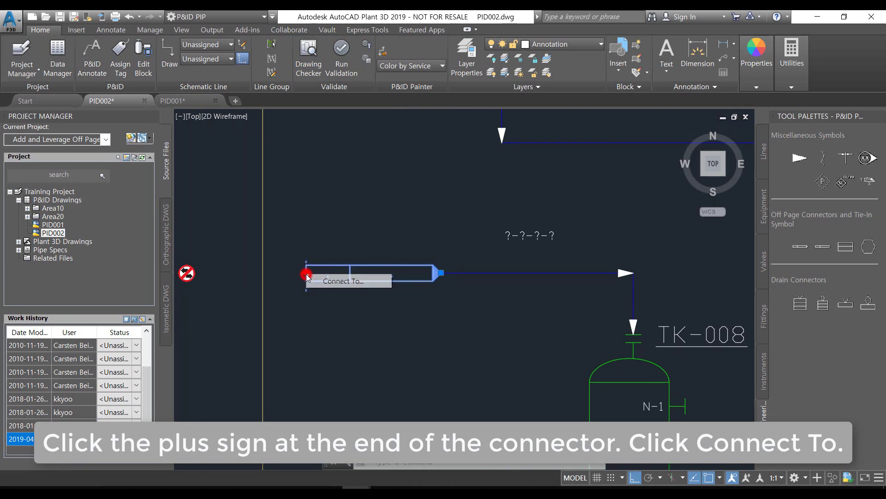
left_click(343, 282)
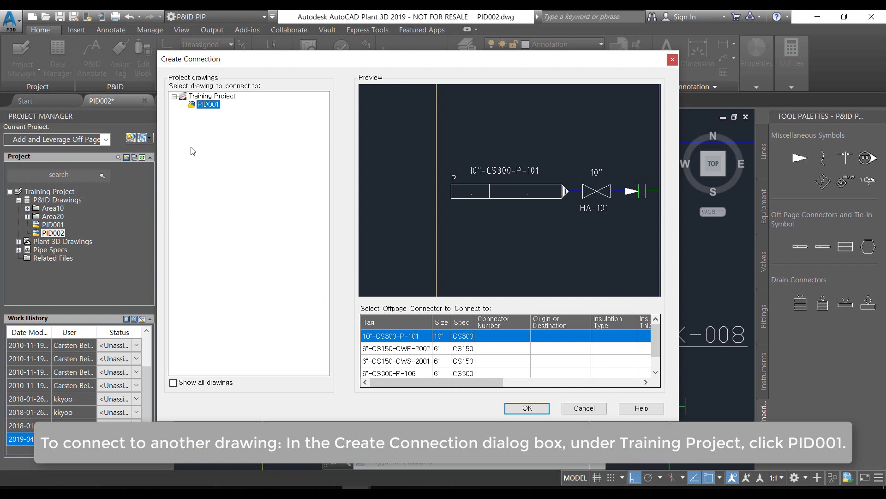
Choose PID001 as the target drawing and center its preview
left_click(202, 104)
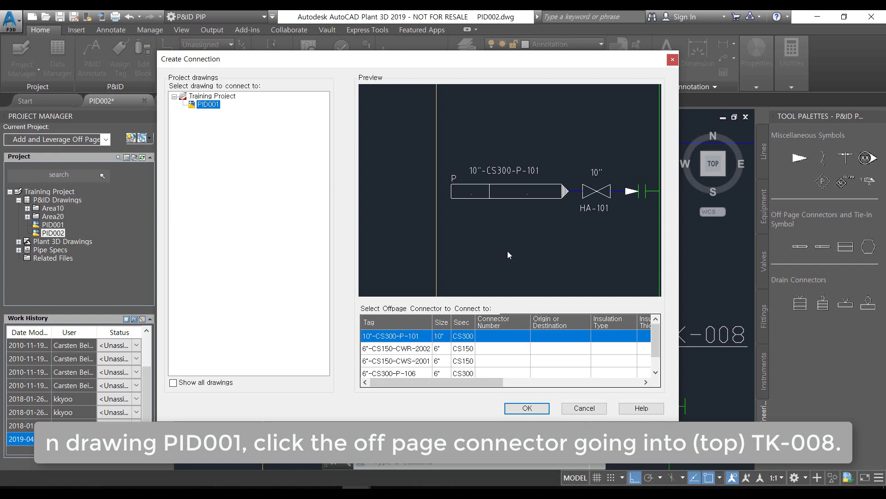
scroll(527, 239, "down", 2)
scroll(531, 235, "down", 2)
scroll(540, 227, "down", 2)
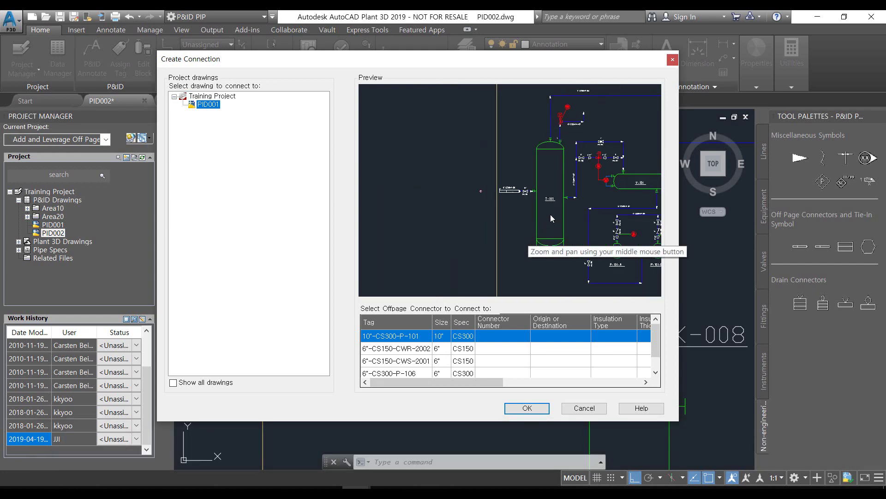
scroll(550, 214, "down", 1)
scroll(552, 210, "down", 1)
scroll(528, 214, "up", 1)
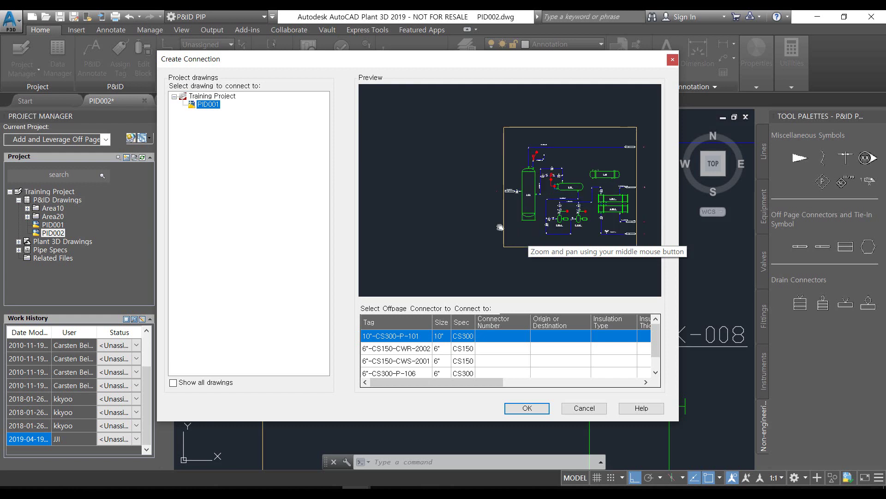
middle_click_drag(528, 214, 402, 236)
scroll(508, 231, "up", 1)
scroll(523, 226, "up", 3)
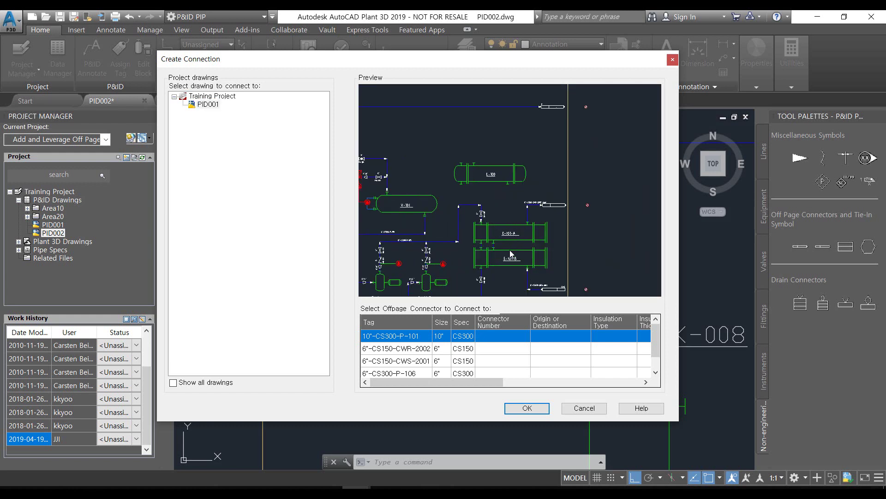
scroll(495, 278, "up", 2)
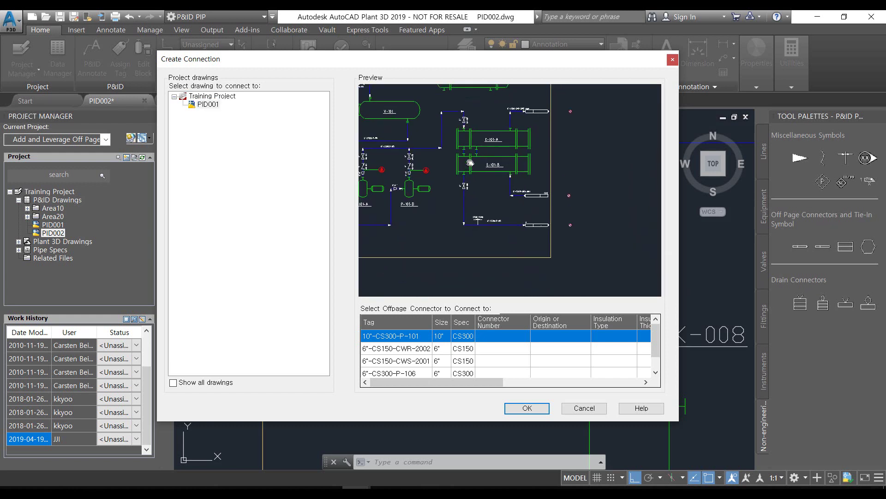
Select the 6"-CS150-CWR-2002 connector as the target and confirm the connection
left_click(392, 348)
left_click(410, 336)
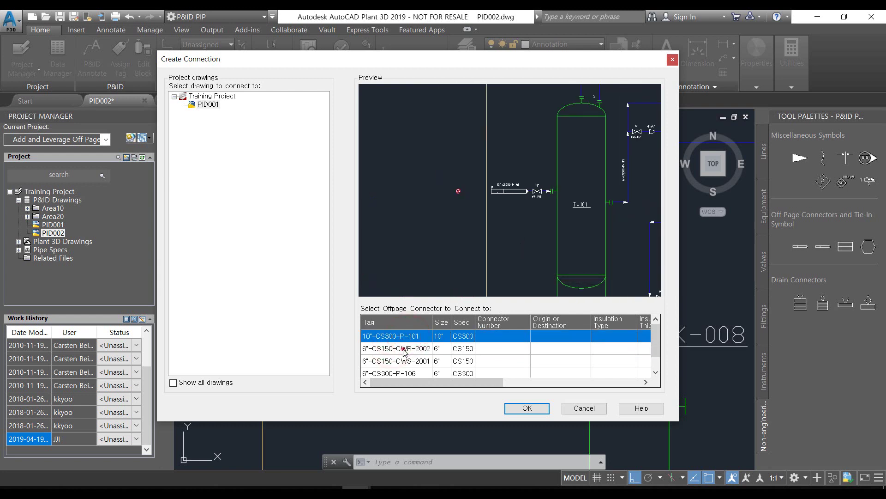
left_click(402, 348)
scroll(464, 231, "down", 2)
scroll(464, 249, "down", 2)
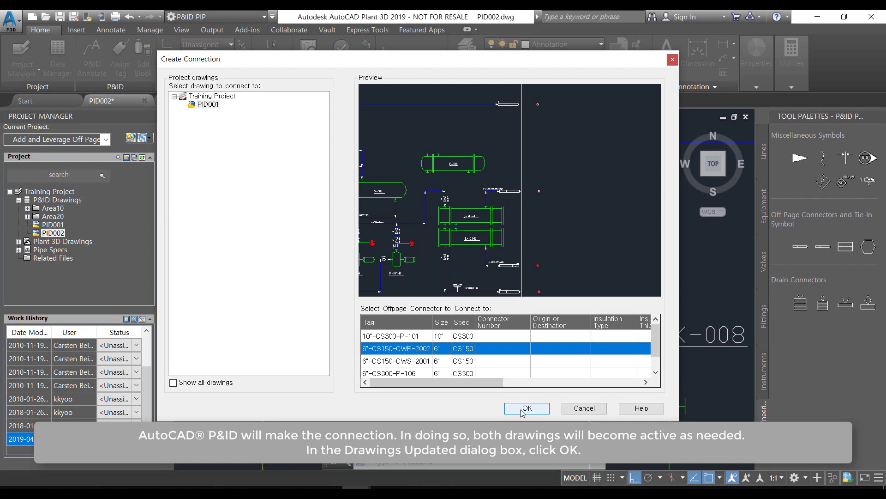
left_click(527, 408)
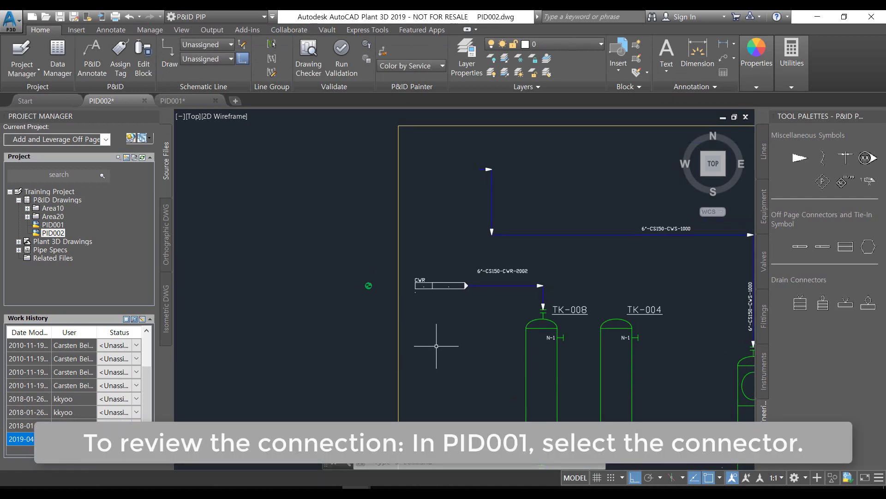
left_click(203, 98)
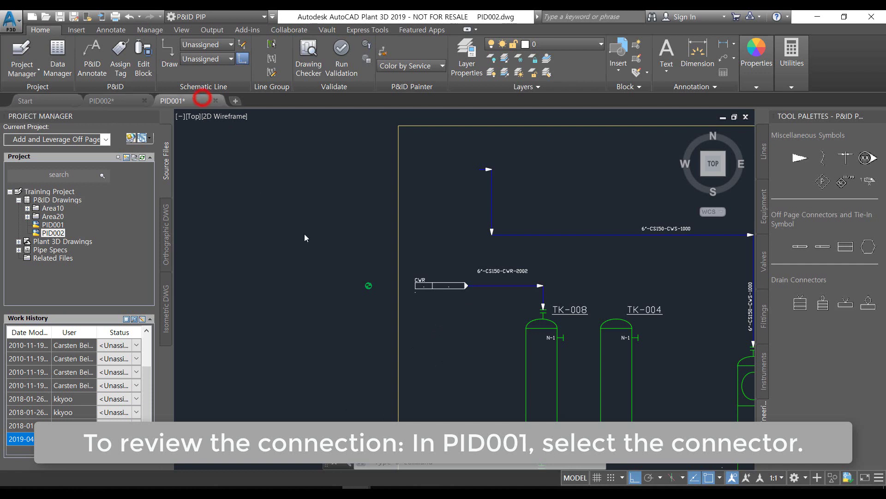
scroll(476, 229, "up", 2)
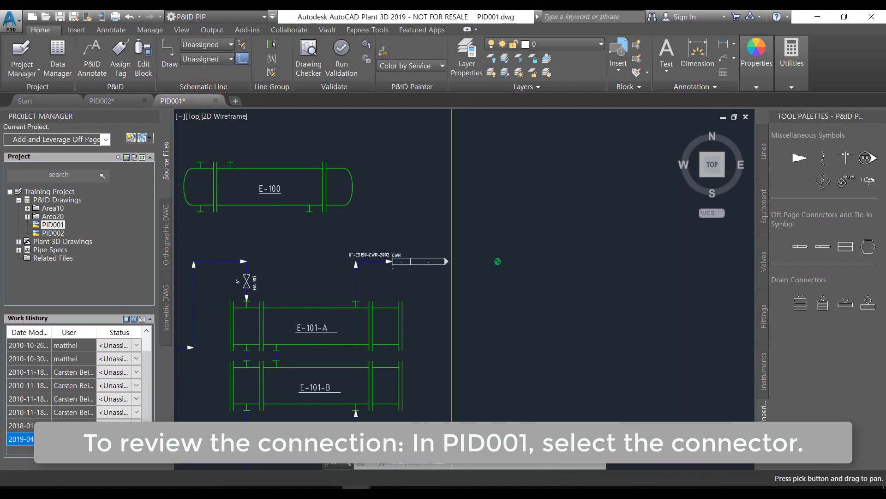
left_click(410, 259)
scroll(416, 270, "up", 2)
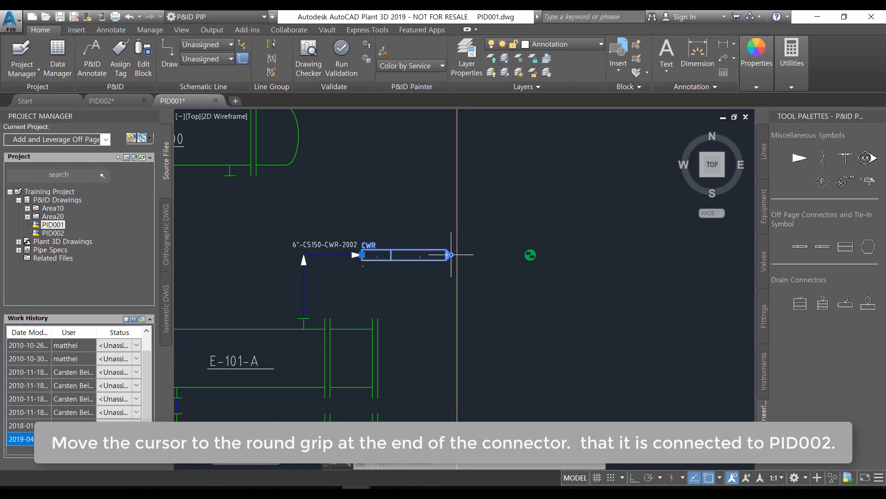
mouse_move(451, 255)
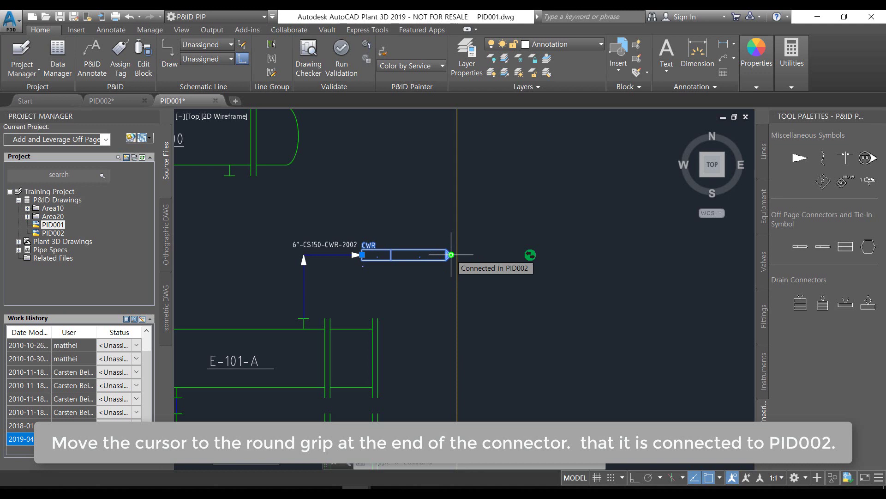
key("Escape")
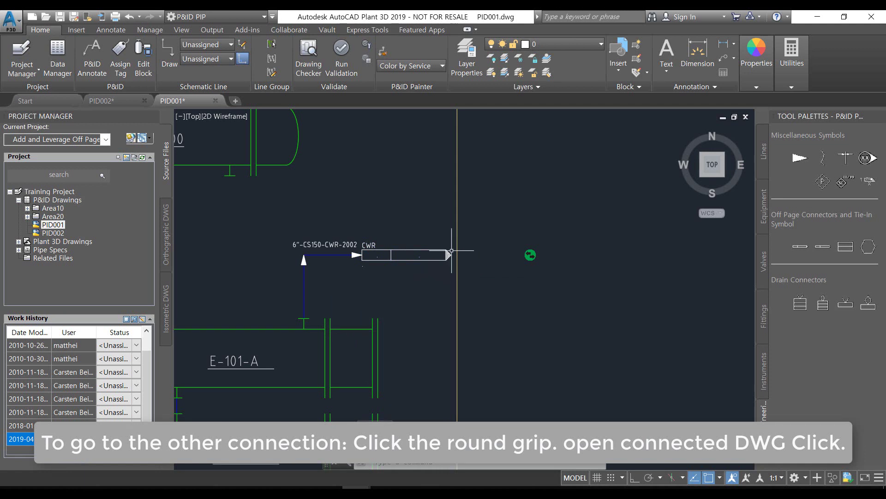
left_click(451, 255)
scroll(451, 254, "up", 5)
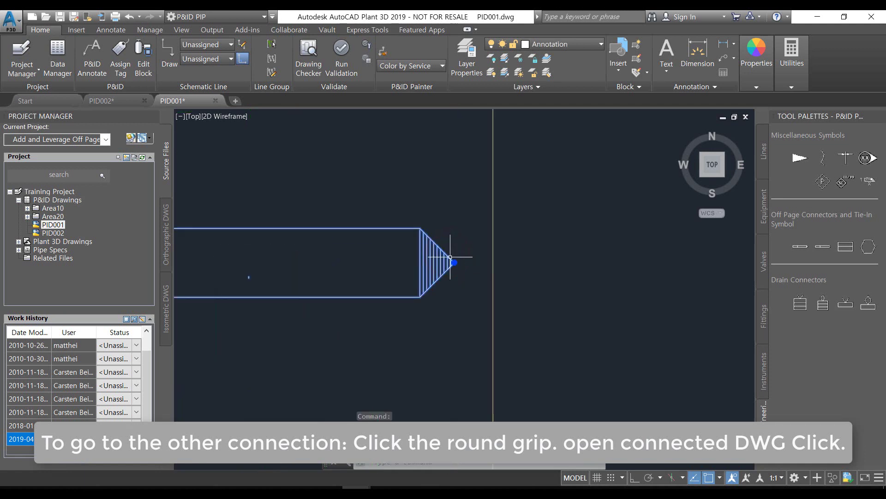
left_click(454, 262)
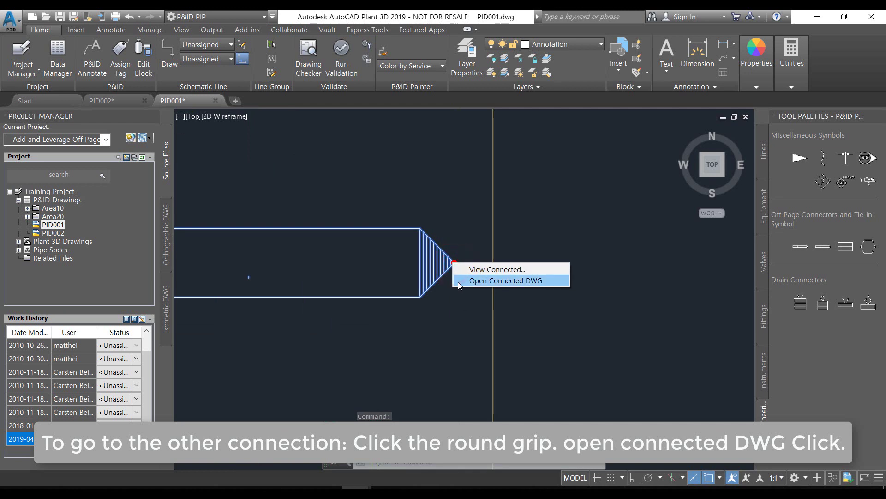
left_click(458, 281)
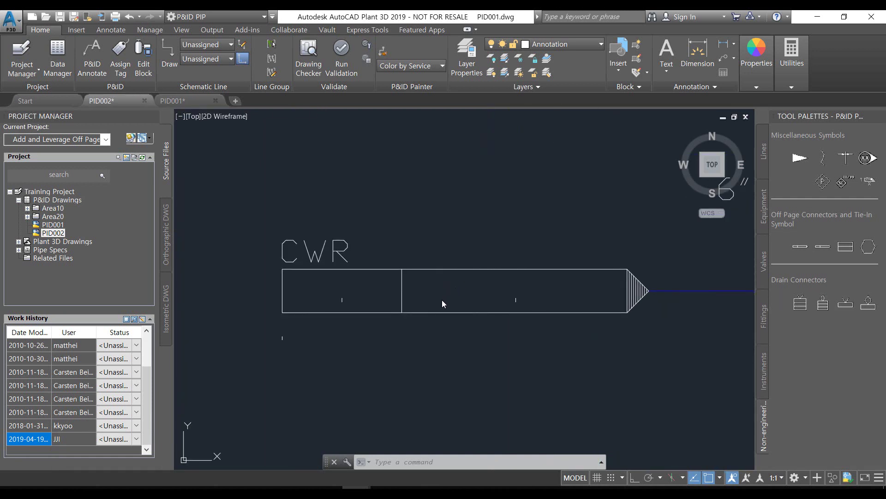
left_click(409, 384)
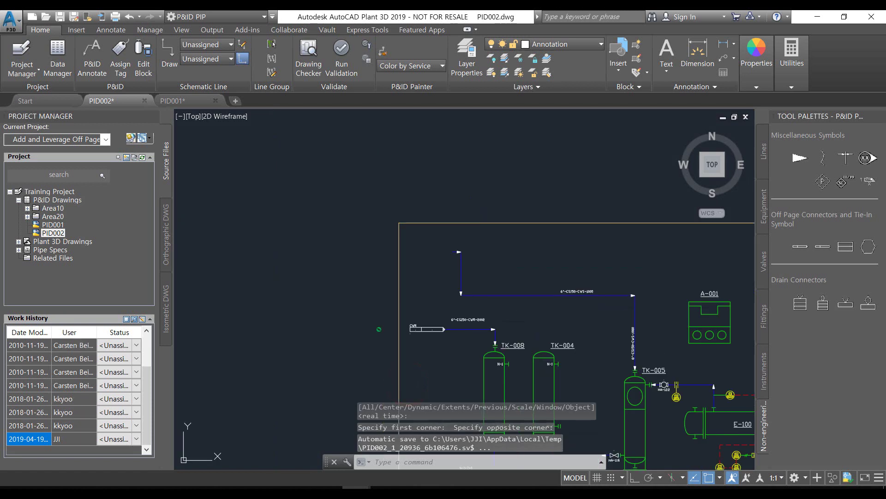
left_click(422, 352)
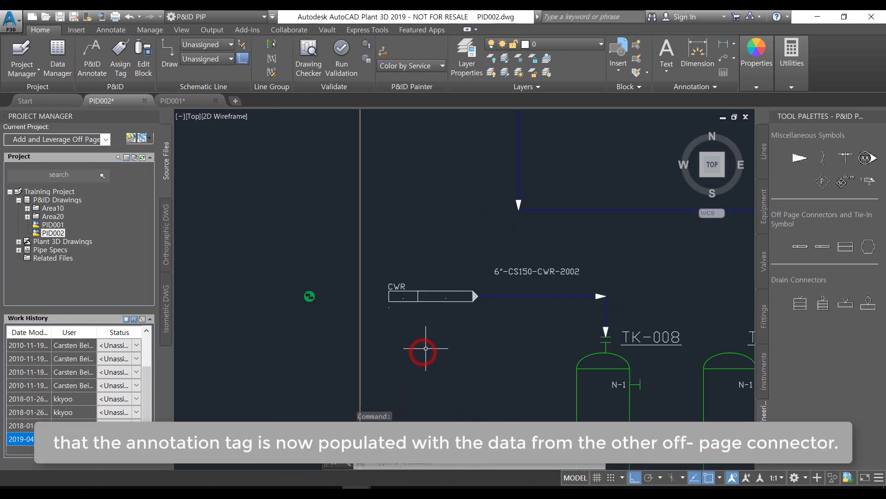
scroll(375, 305, "up", 3)
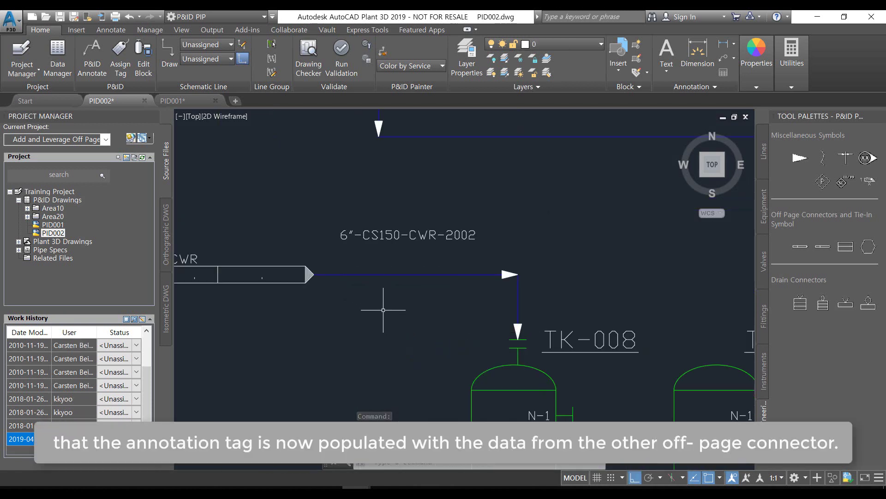
scroll(397, 298, "up", 1)
middle_click_drag(407, 293, 407, 349)
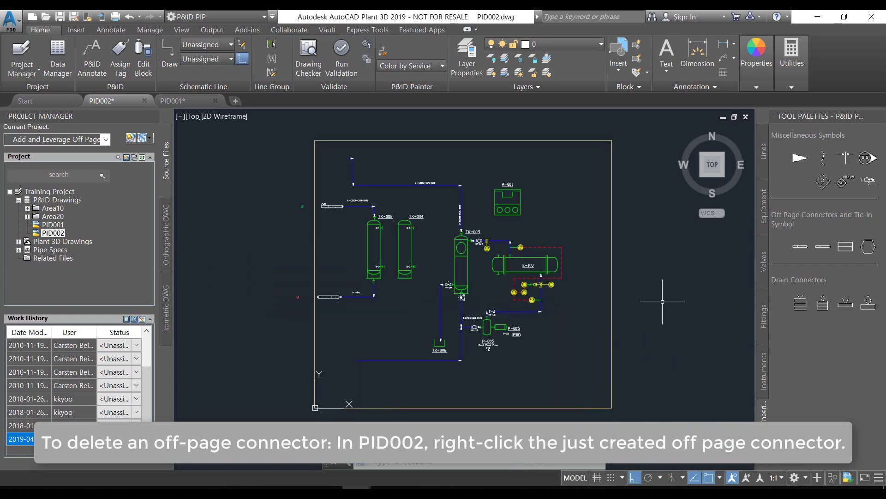
scroll(337, 296, "up", 1)
scroll(334, 217, "up", 1)
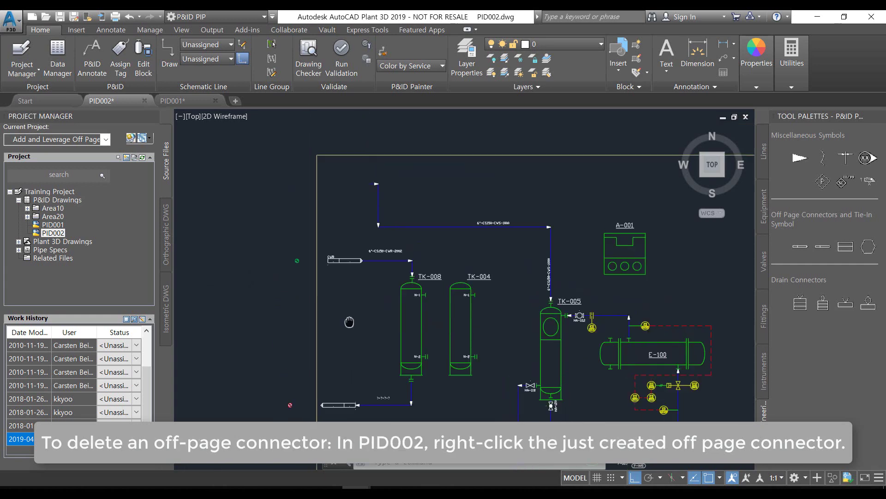
middle_click_drag(334, 220, 350, 325)
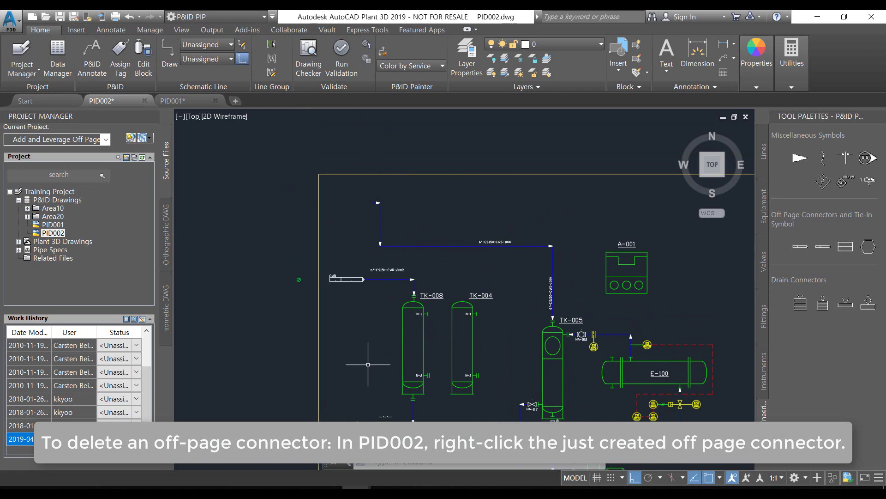
middle_click_drag(368, 363, 344, 303)
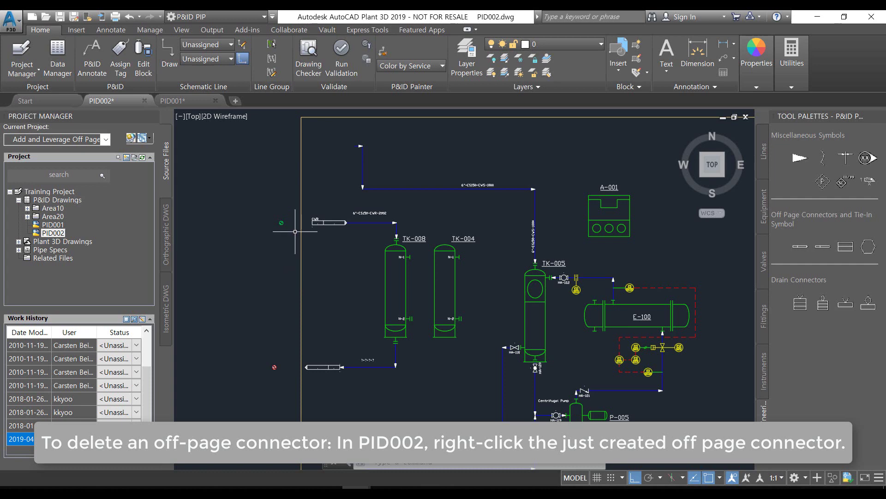
scroll(325, 218, "up", 2)
left_click(334, 225)
right_click(333, 225)
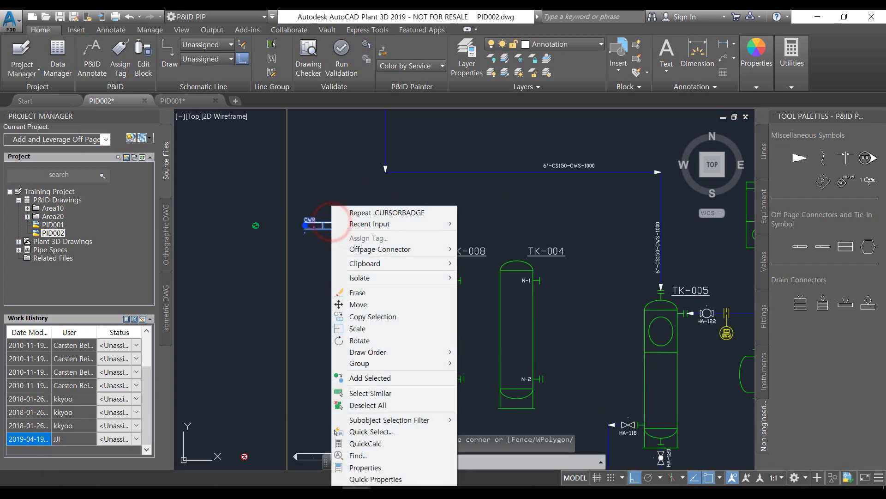
left_click(359, 292)
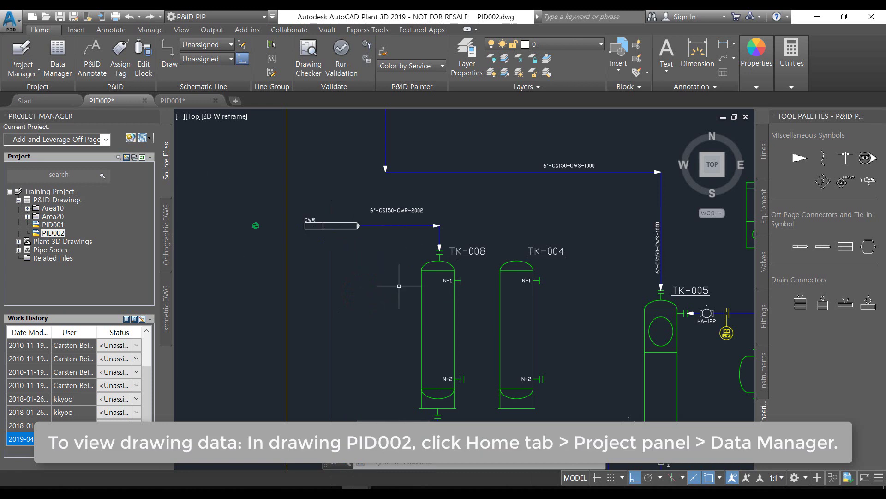
middle_click_drag(399, 290, 347, 258)
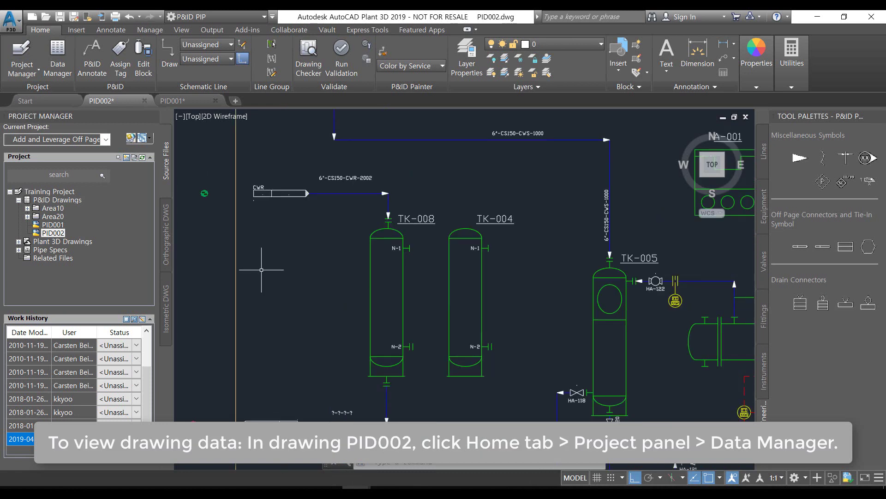
Open Data Manager and list the Lines > Pipe Line Group records
left_click(58, 49)
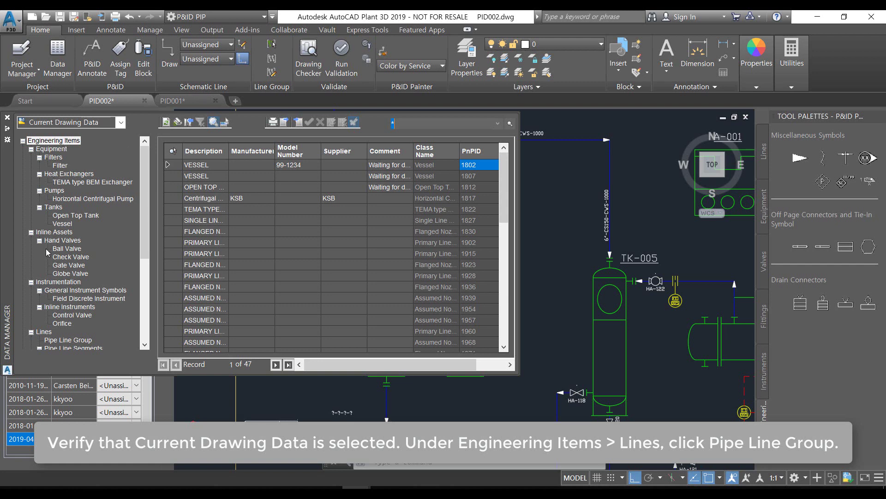
scroll(40, 249, "down", 1)
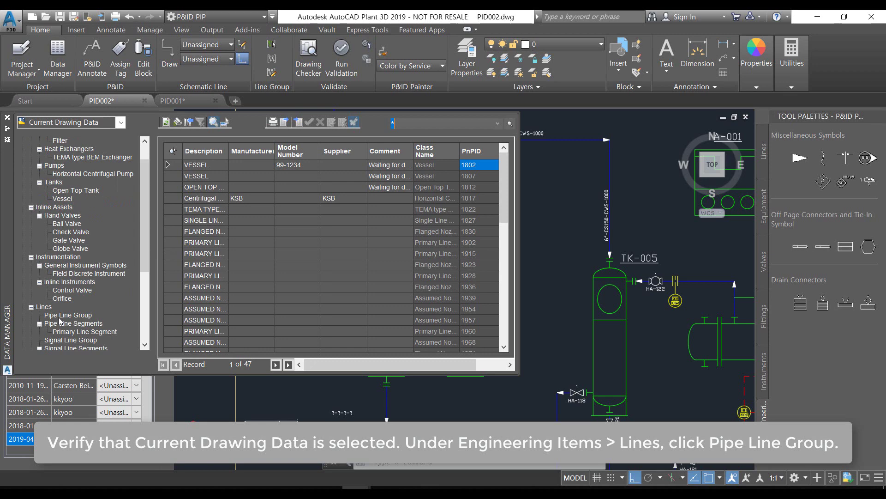
left_click(64, 315)
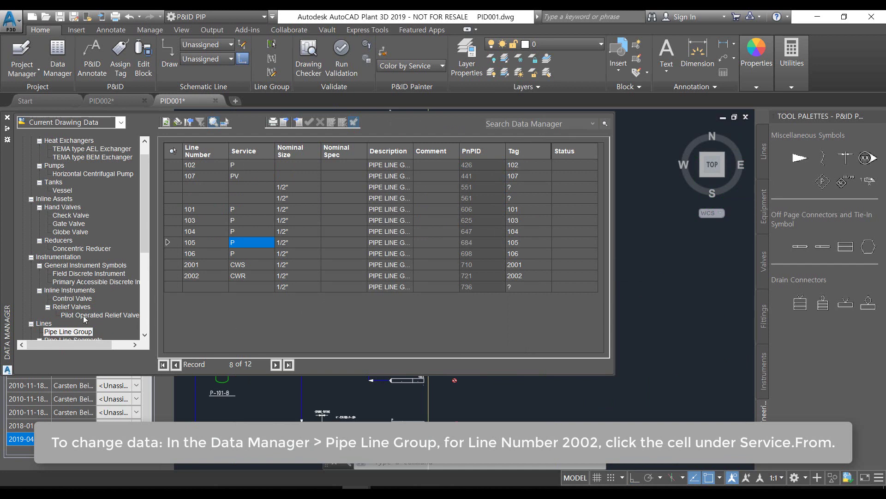
scroll(70, 159, "up", 1)
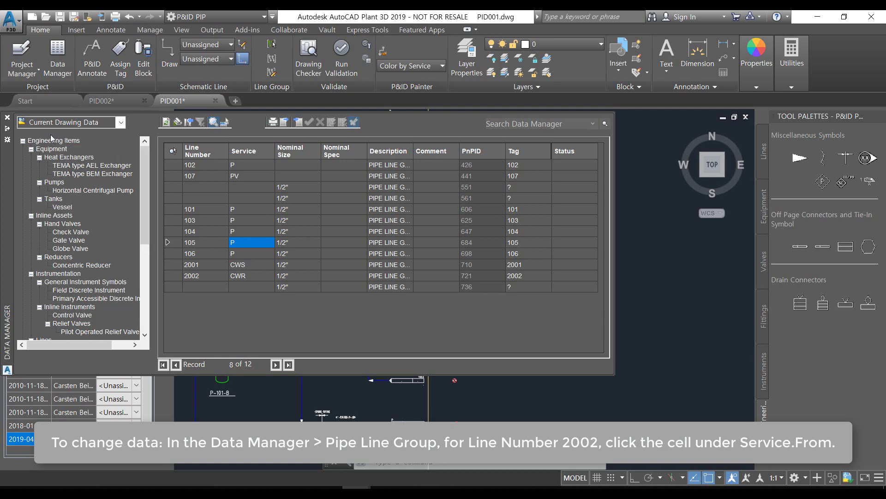
scroll(72, 312, "down", 1)
scroll(73, 309, "down", 1)
left_click(71, 299)
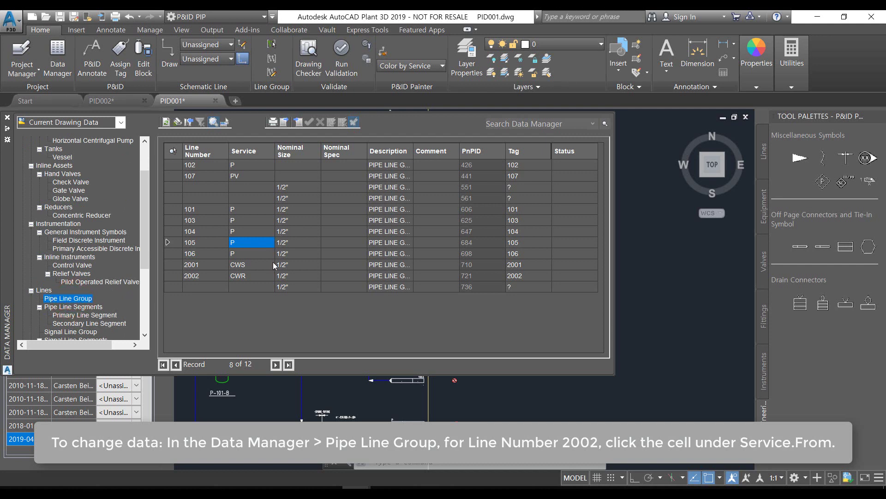
Set line 2002's Service to LPG - Liquified Petroleum Gas and close Data Manager
left_click(245, 276)
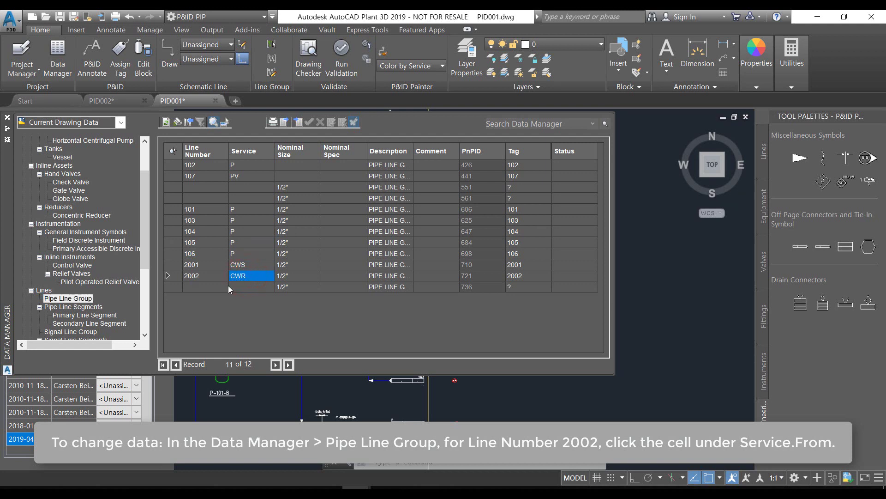
left_click(249, 273)
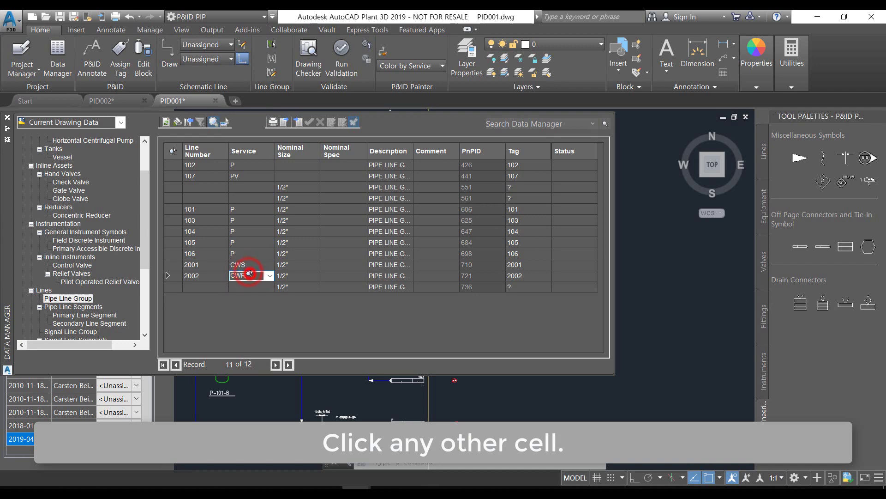
left_click(270, 275)
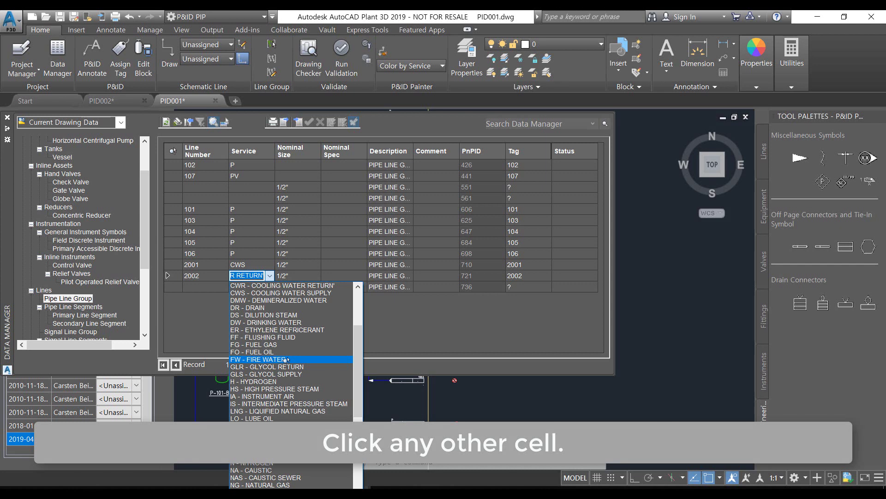
scroll(294, 407, "down", 1)
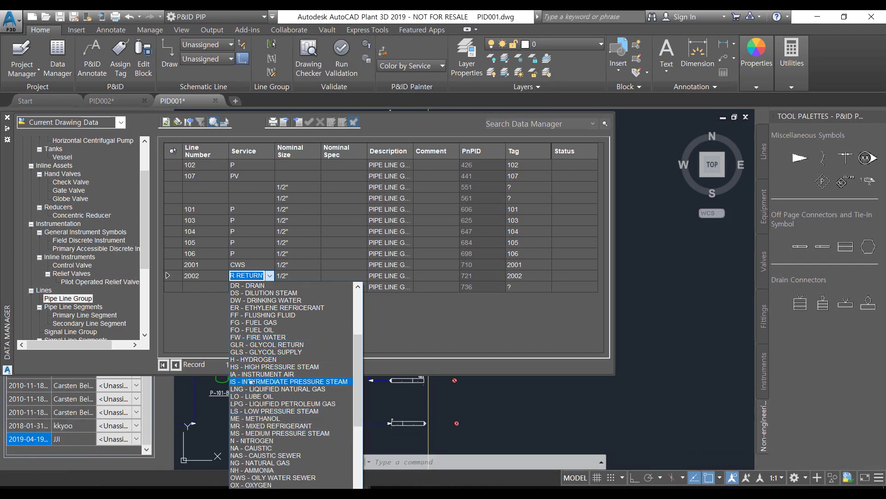
left_click(255, 403)
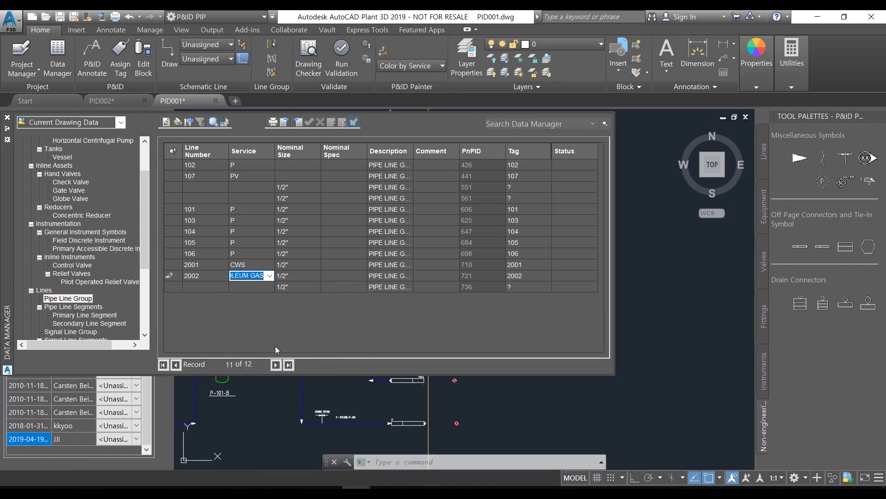
left_click(226, 309)
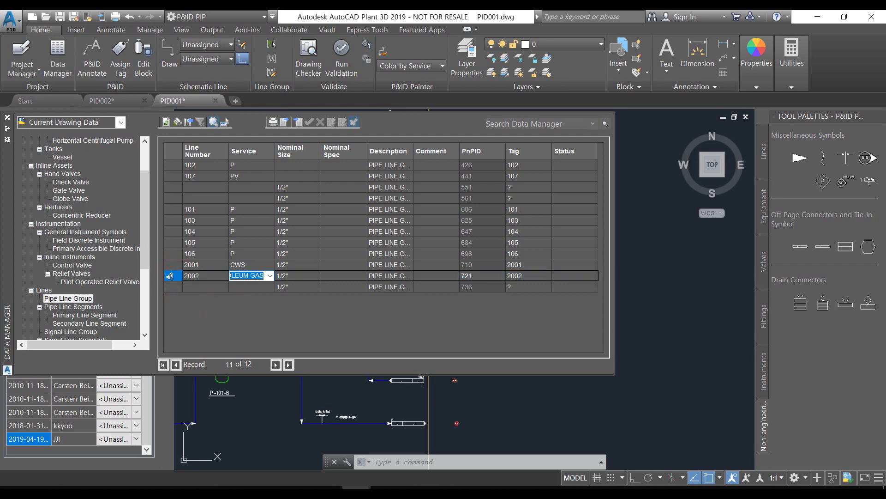
left_click(170, 276)
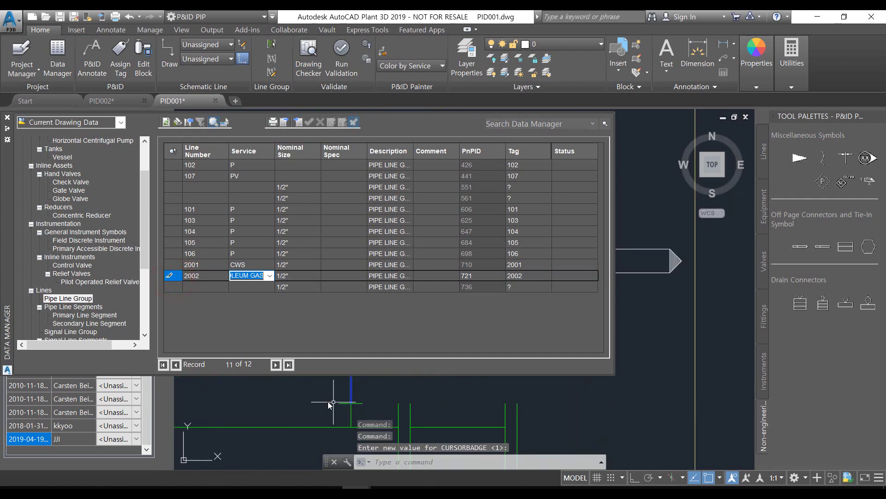
scroll(351, 407, "down", 3)
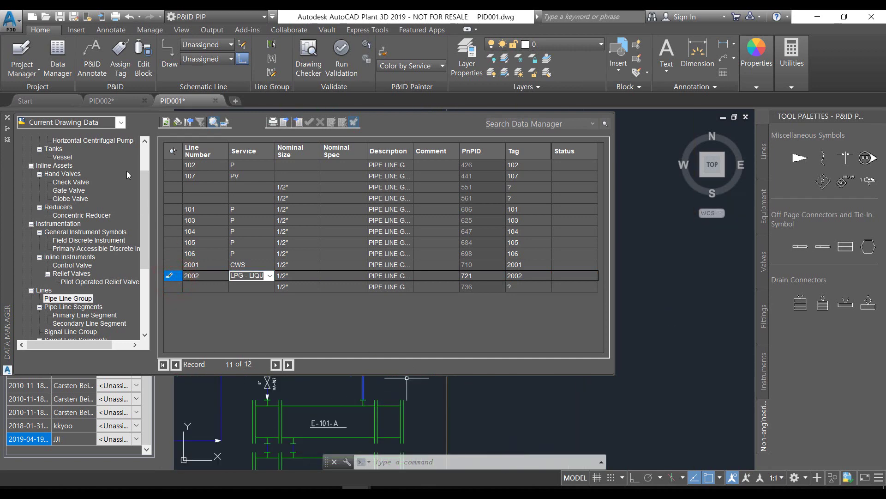
left_click(2, 141)
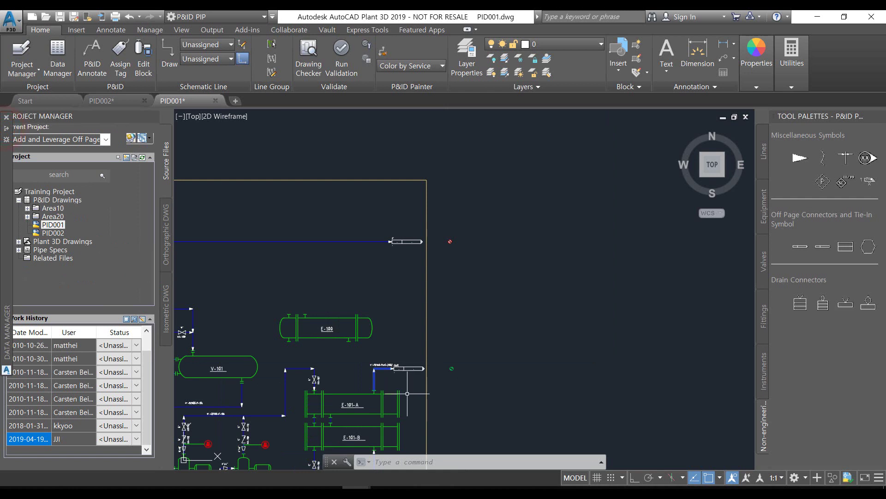
Inspect the 6"-CS150-CWR-2002 line tag and CWR off-page connector in PID001
scroll(395, 374, "up", 3)
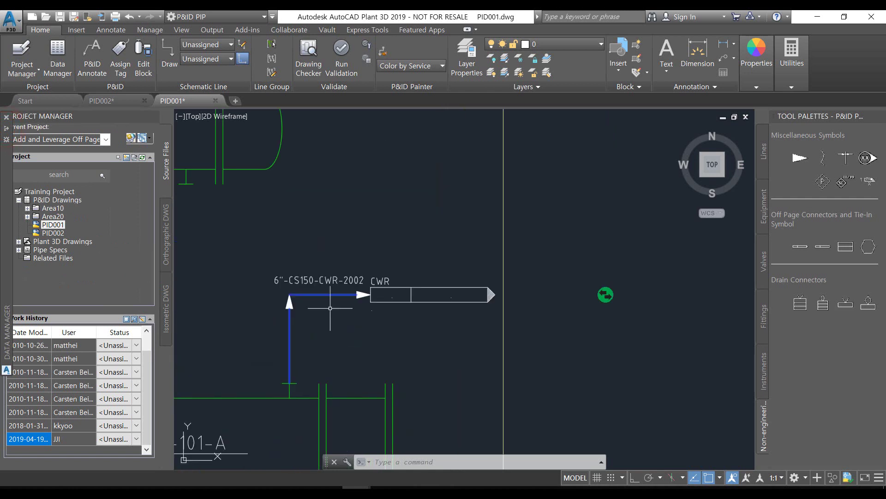
left_click(326, 282)
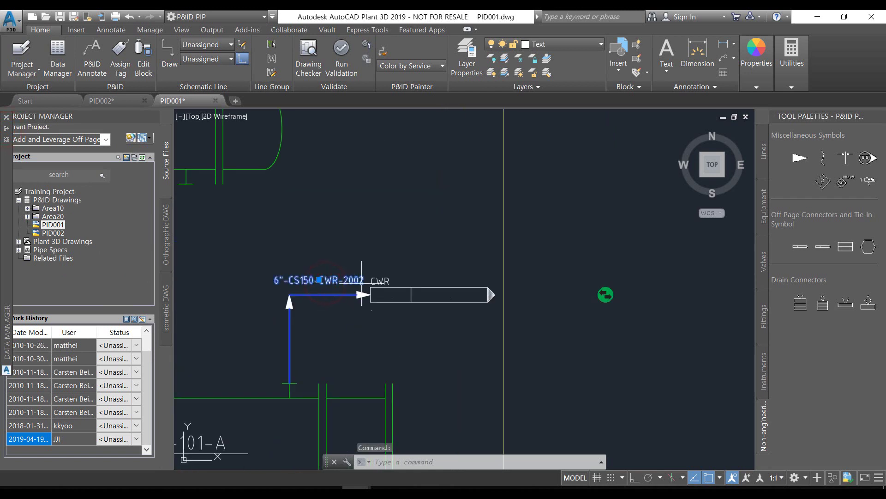
left_click(380, 289)
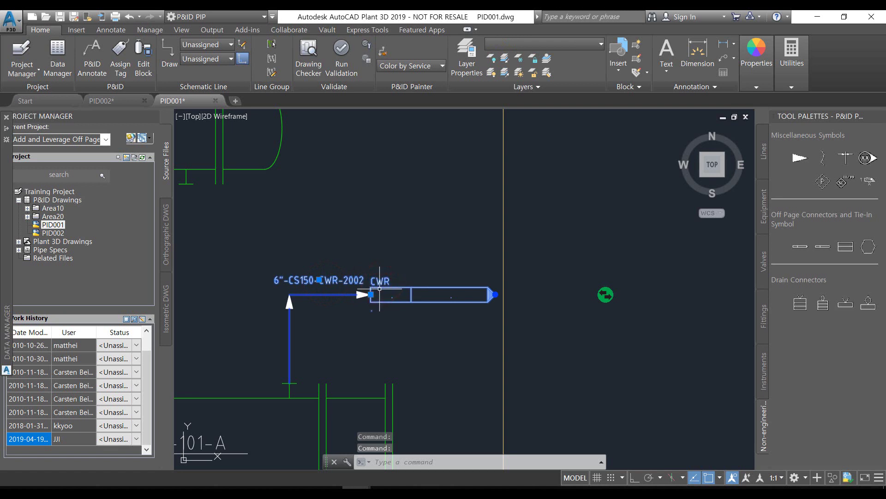
key("Escape")
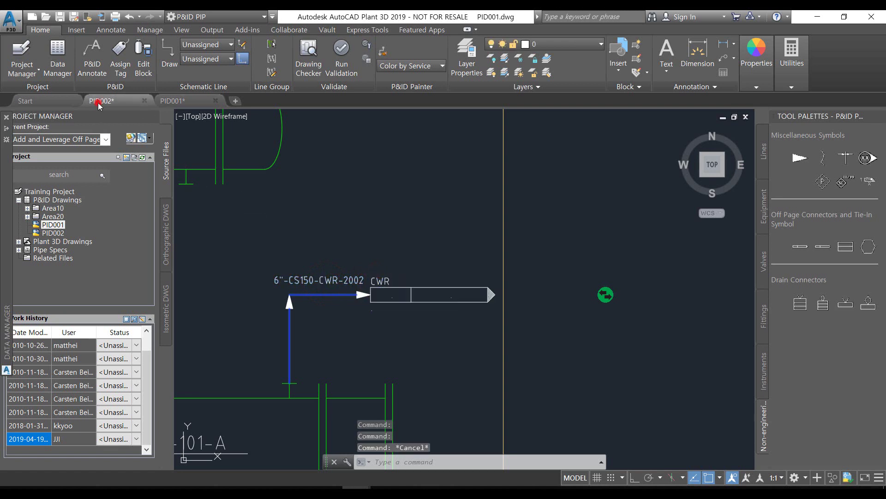
Switch to PID002 and pan to the CWR connector and line feeding TK-008
left_click(99, 100)
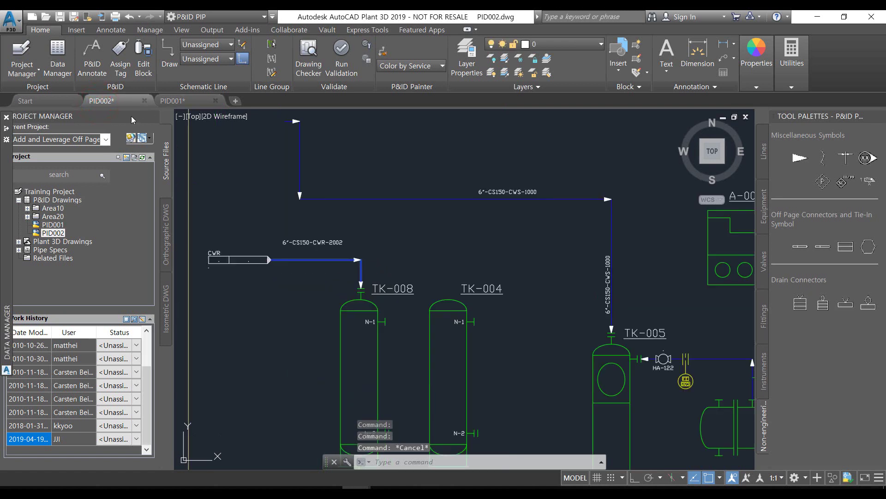
scroll(297, 267, "up", 2)
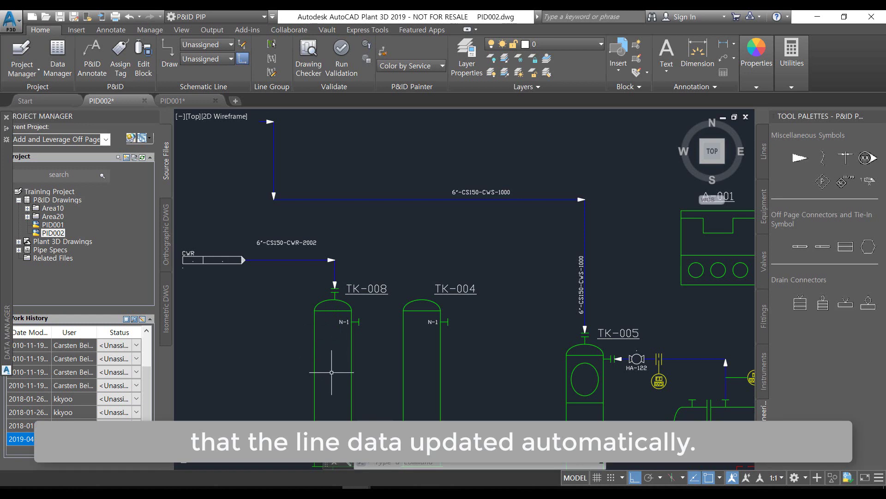
middle_click_drag(333, 374, 397, 431)
scroll(299, 356, "up", 2)
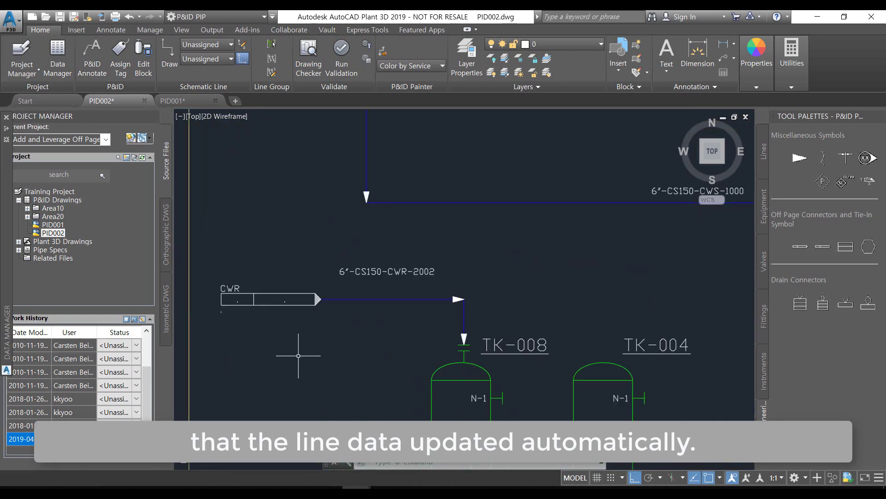